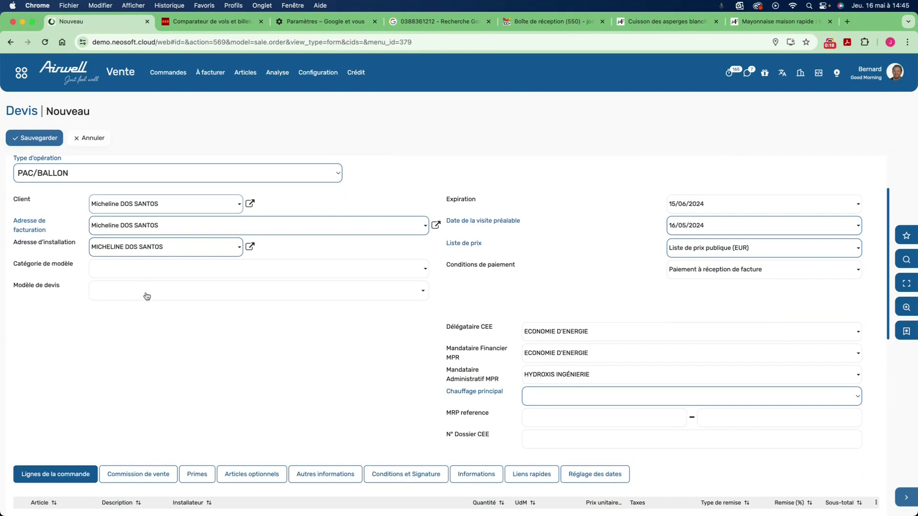
Apply the quote template PAC BALLON AIRWELL 12K MONO - 260L to the new quote
left_click(147, 295)
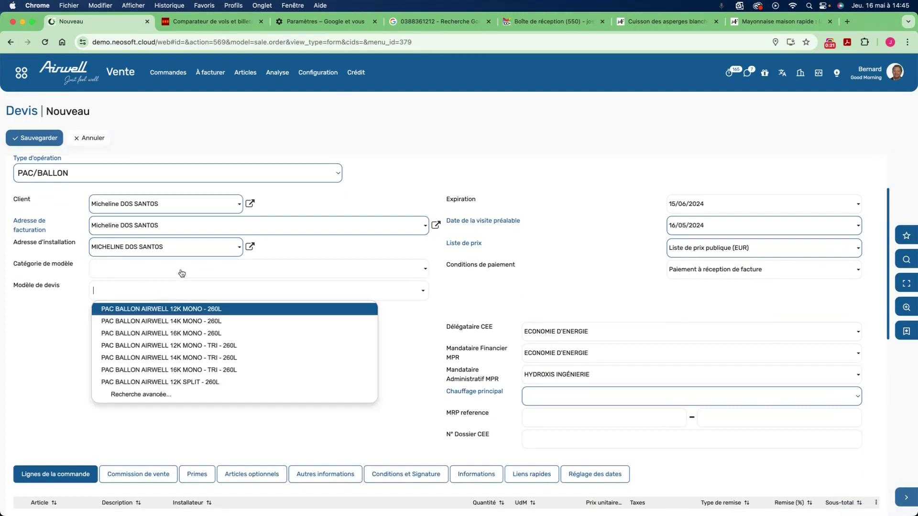
left_click(170, 311)
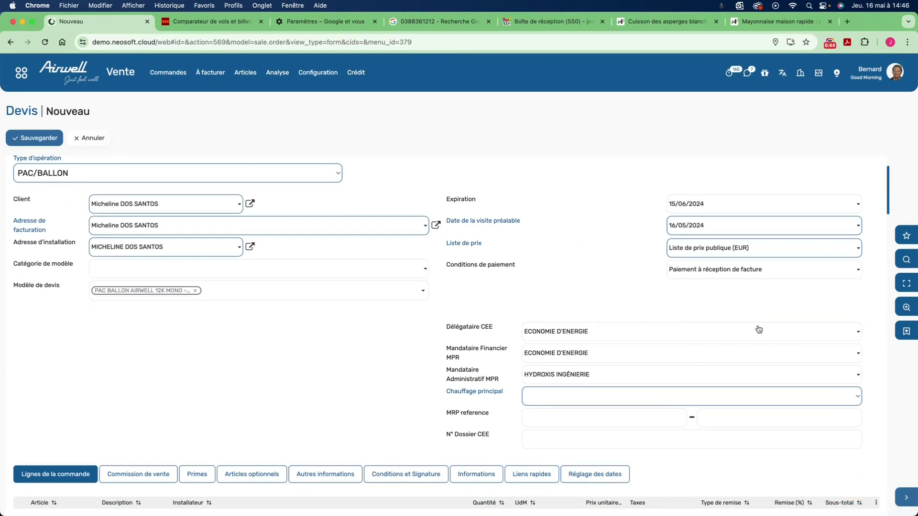
Set the quote's main heating to Fioul and the boiler brand to De Dietrich
left_click(598, 335)
scroll(390, 331, "down", 1)
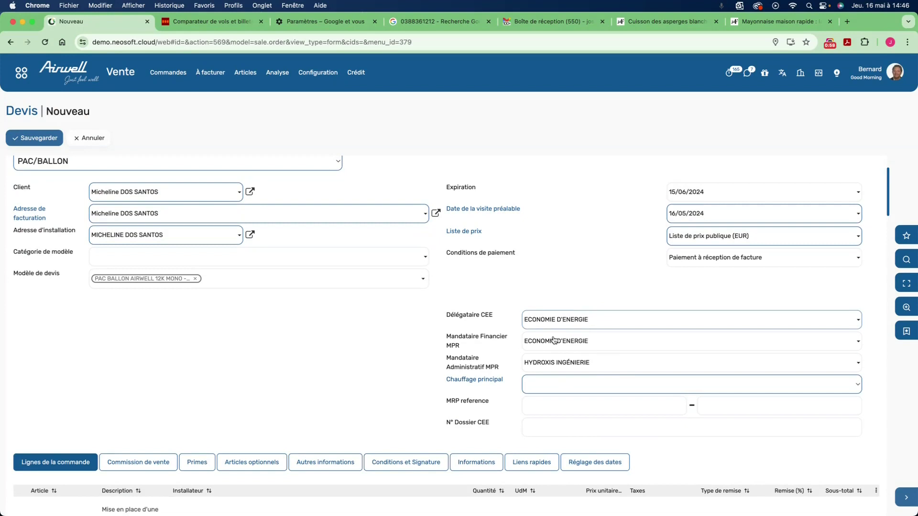
left_click(552, 385)
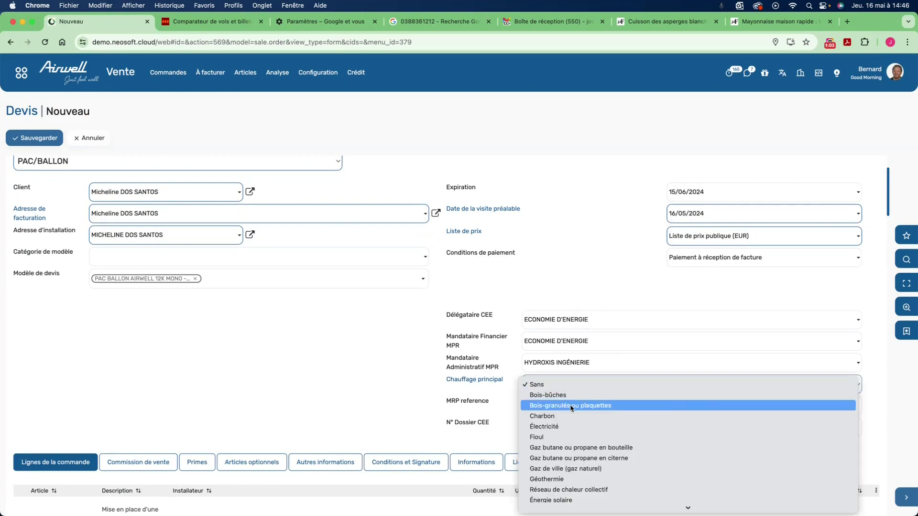
left_click(550, 437)
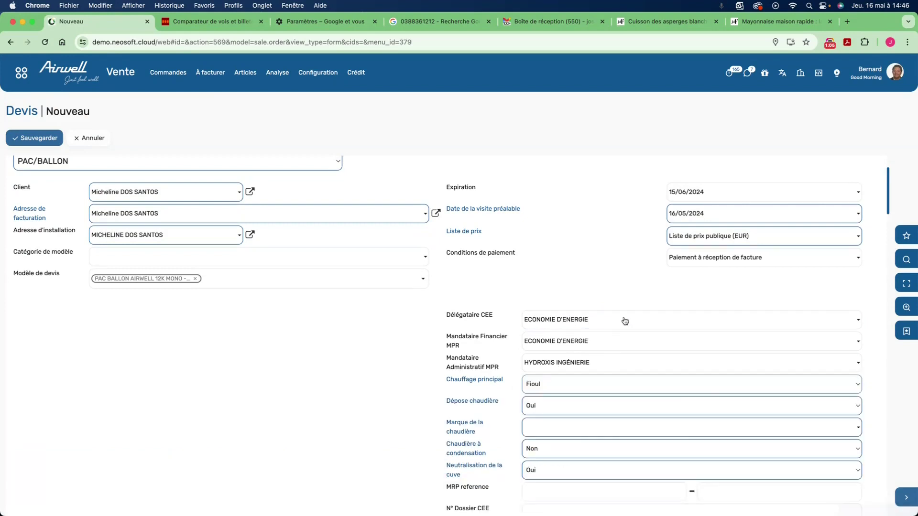
left_click(547, 425)
left_click(552, 311)
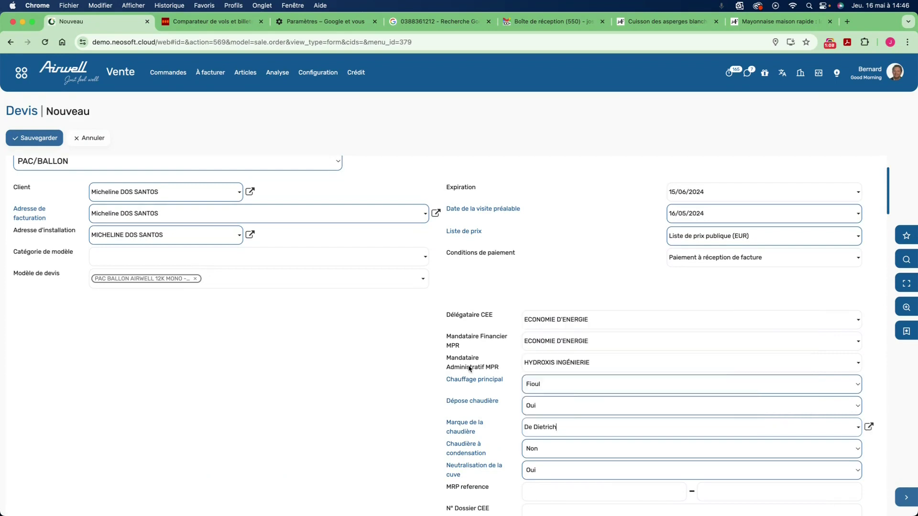
Review the quote's product lines and the totals with the subsidy amounts below them
scroll(395, 402, "down", 2)
scroll(395, 402, "down", 15)
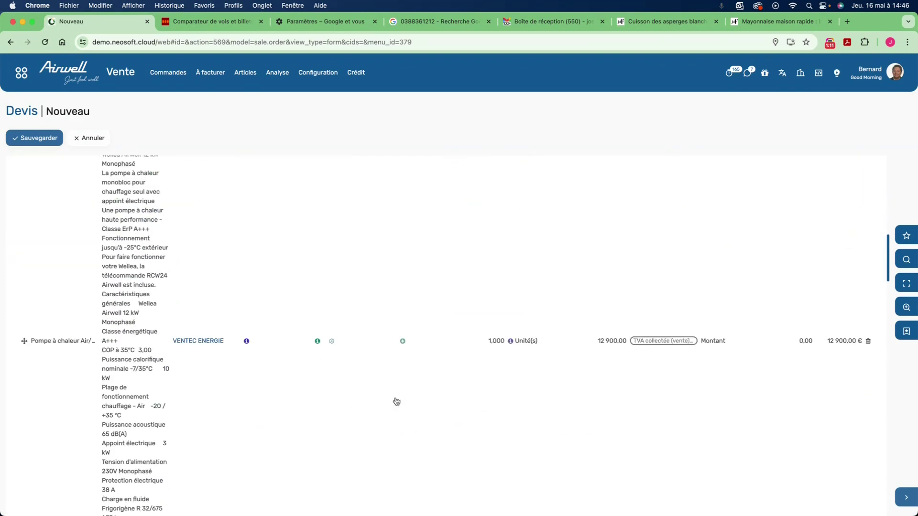
scroll(396, 402, "down", 15)
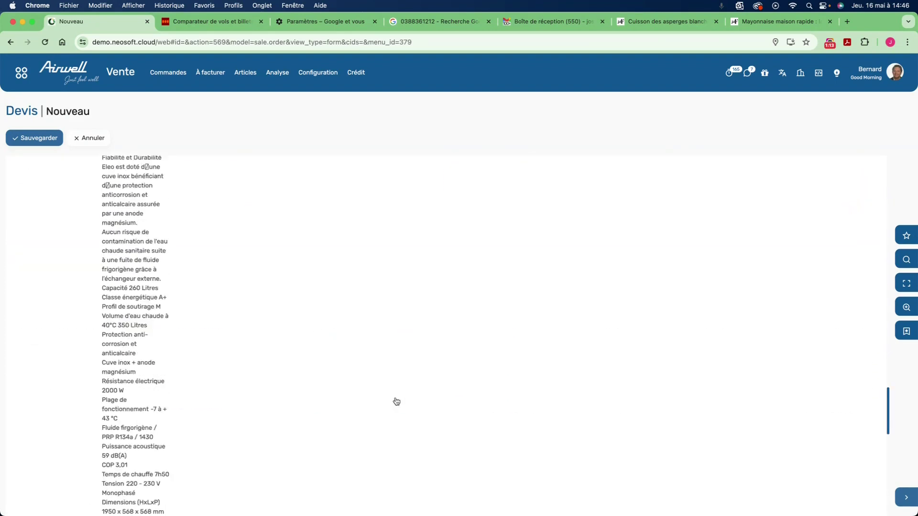
scroll(396, 401, "down", 10)
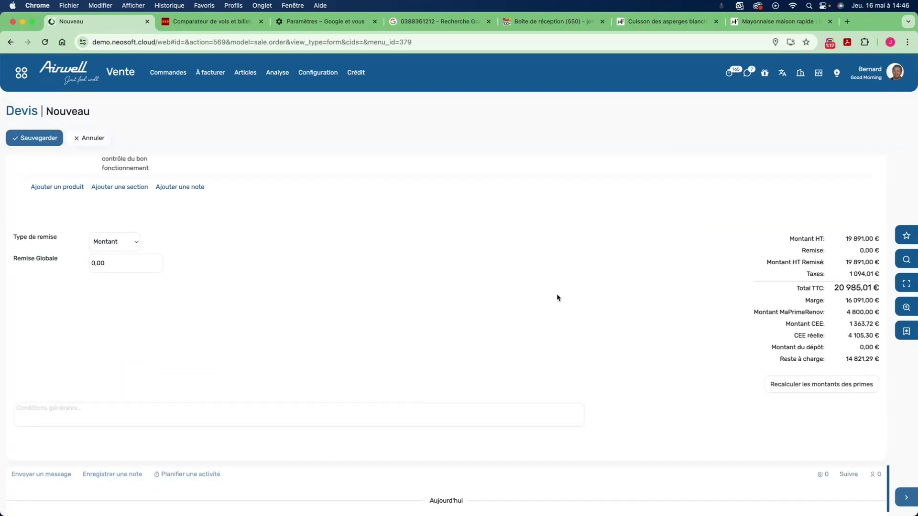
scroll(557, 295, "up", 20)
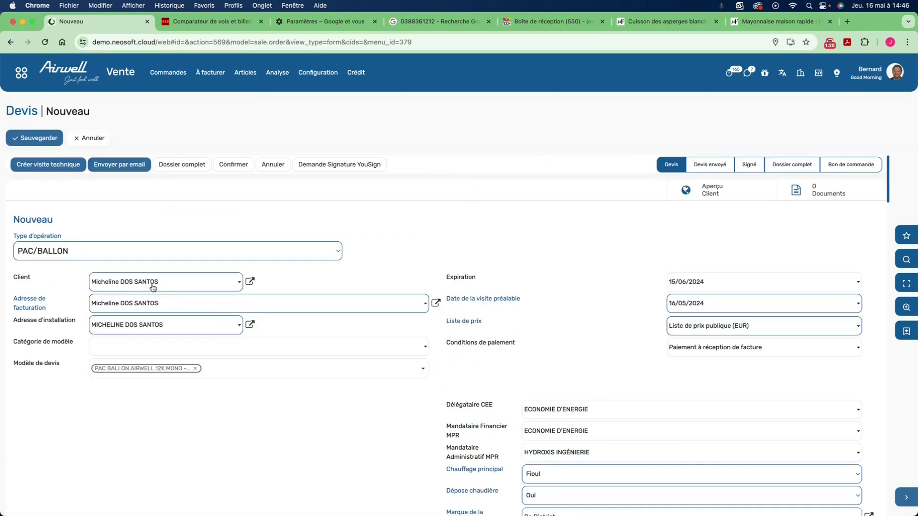
Check the client's record with its tax information, save it, and save the new quote
left_click(249, 283)
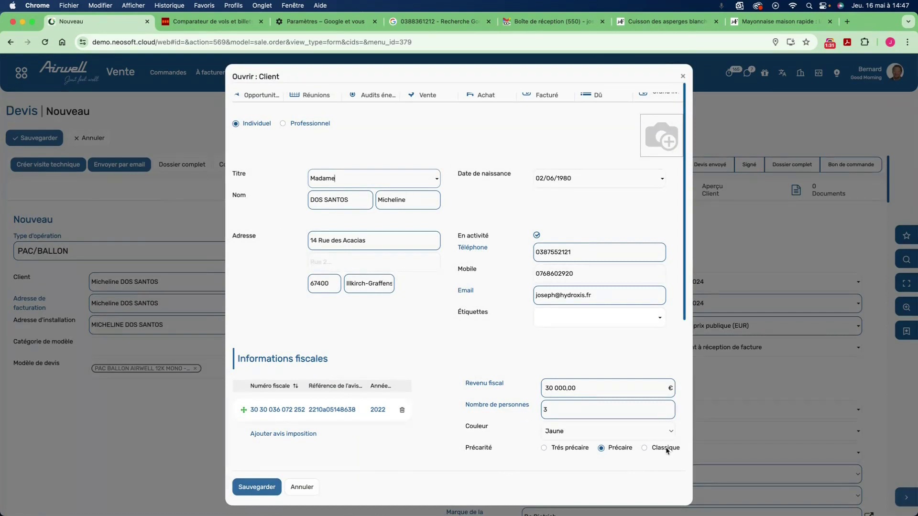
left_click(253, 487)
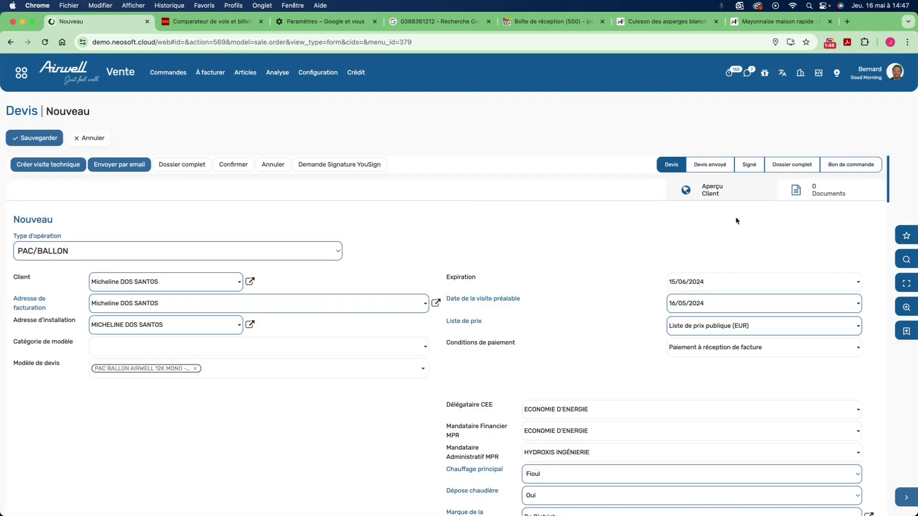
left_click(22, 139)
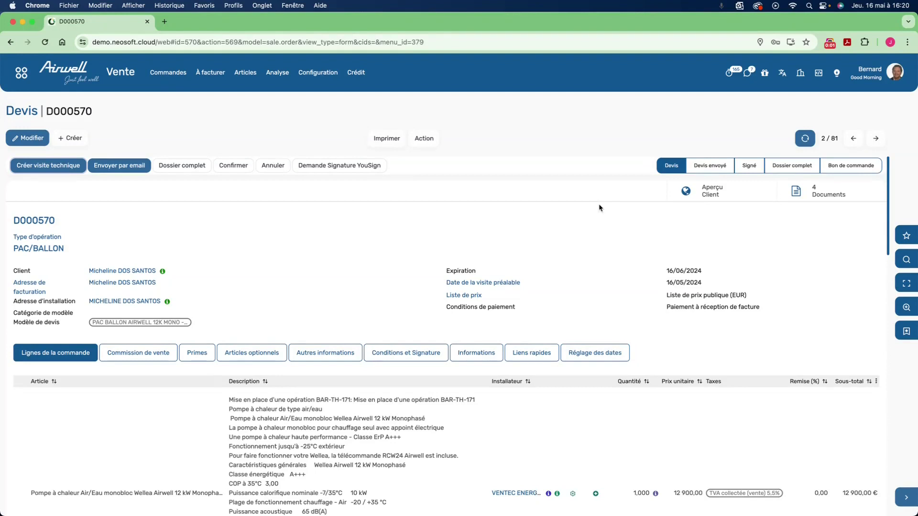
Open the quote's documents for editing and add Cni as an official document
left_click(825, 195)
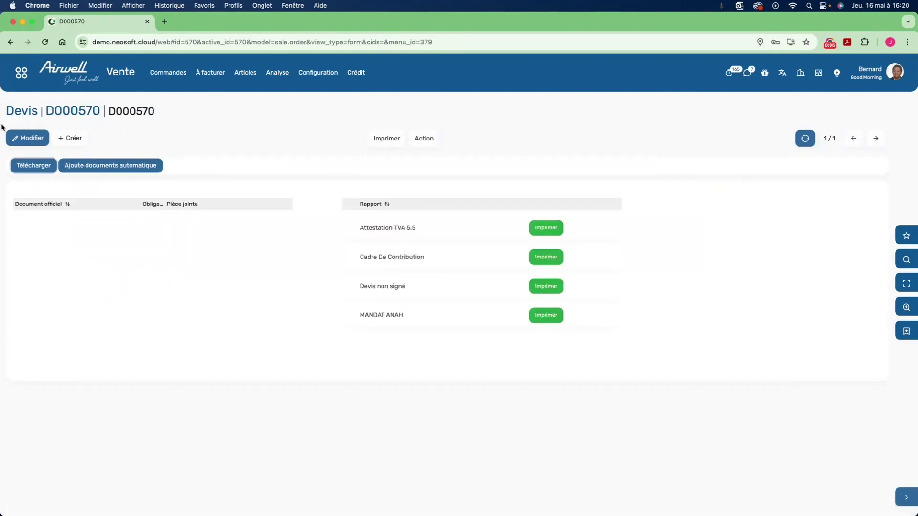
left_click(26, 137)
left_click(35, 223)
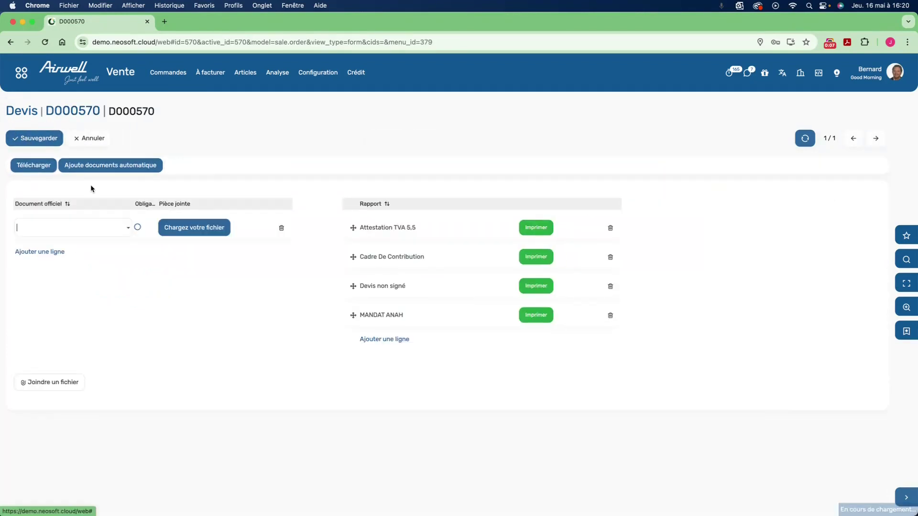
left_click(91, 226)
left_click(53, 249)
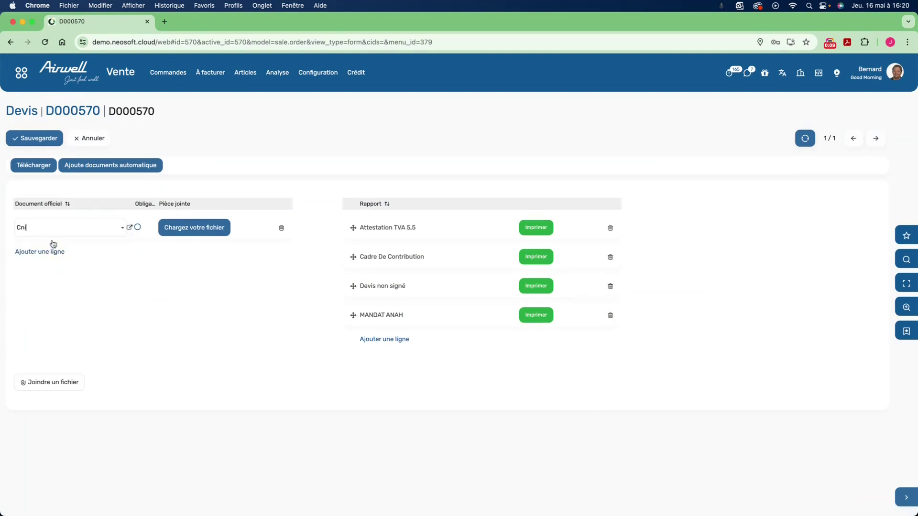
Add Fiche de paie and Taxe de propriété as official documents and save the document list
left_click(41, 249)
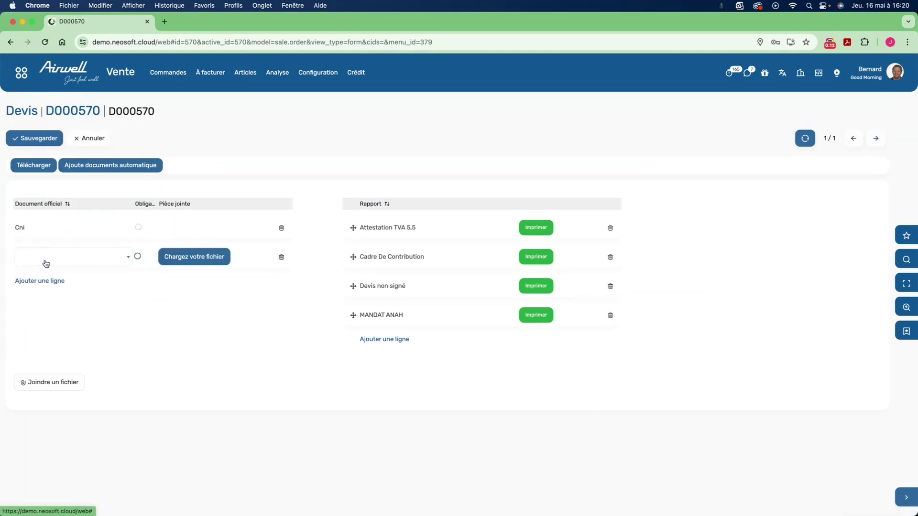
left_click(44, 258)
left_click(48, 297)
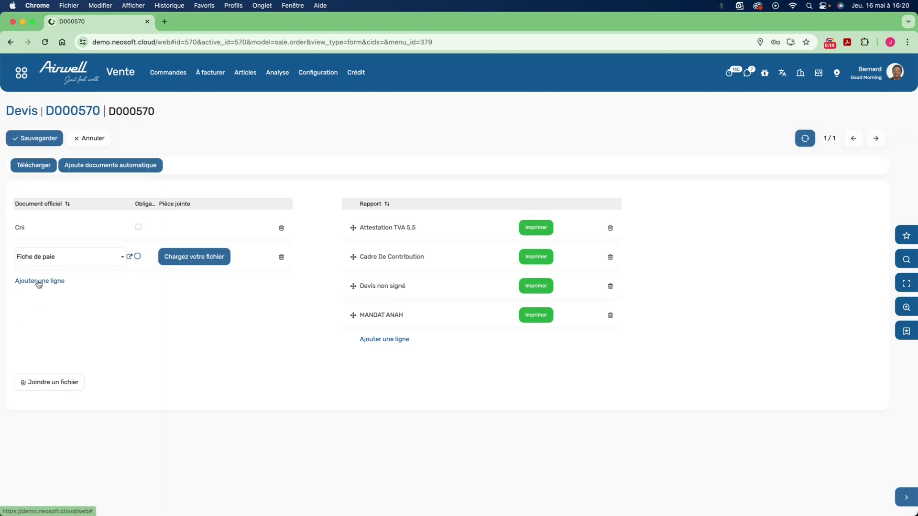
left_click(38, 282)
left_click(60, 287)
left_click(58, 345)
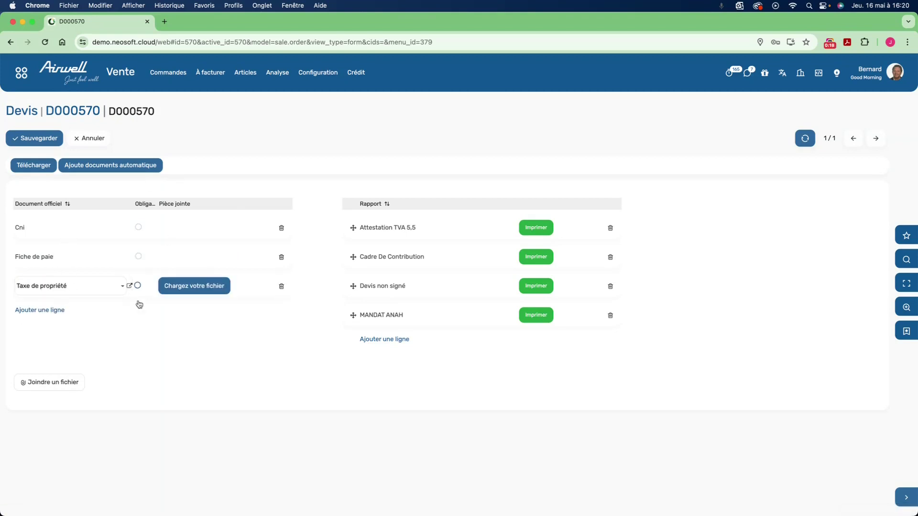
left_click(192, 131)
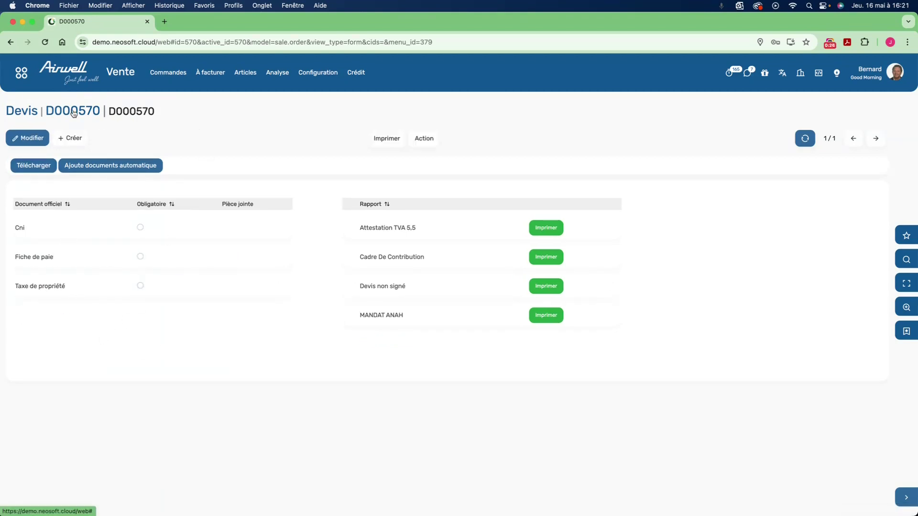
Return to the quote and set its payment mode to Crédit in the payment information
left_click(73, 114)
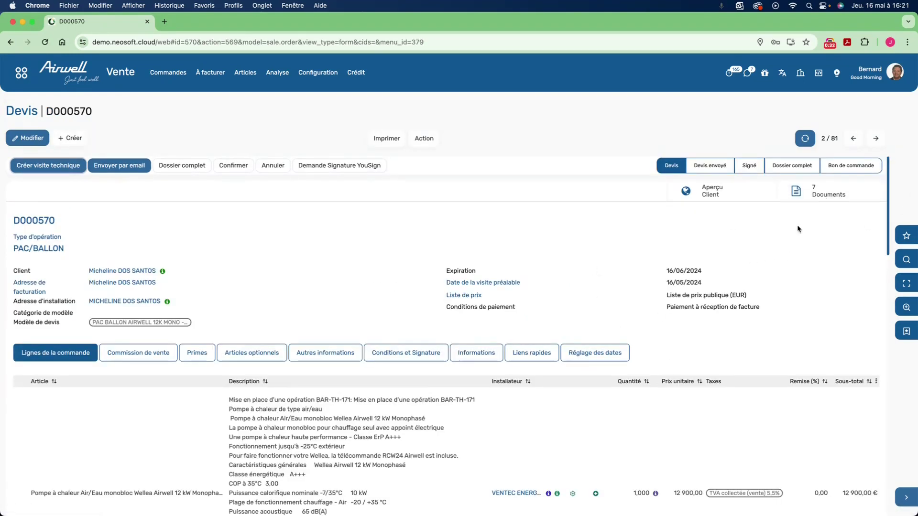
scroll(636, 242, "down", 3)
left_click(474, 247)
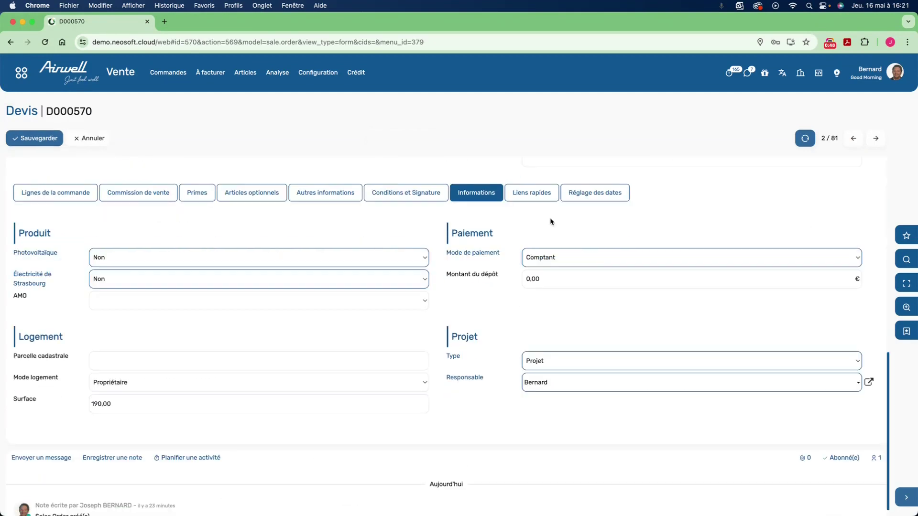
left_click(593, 259)
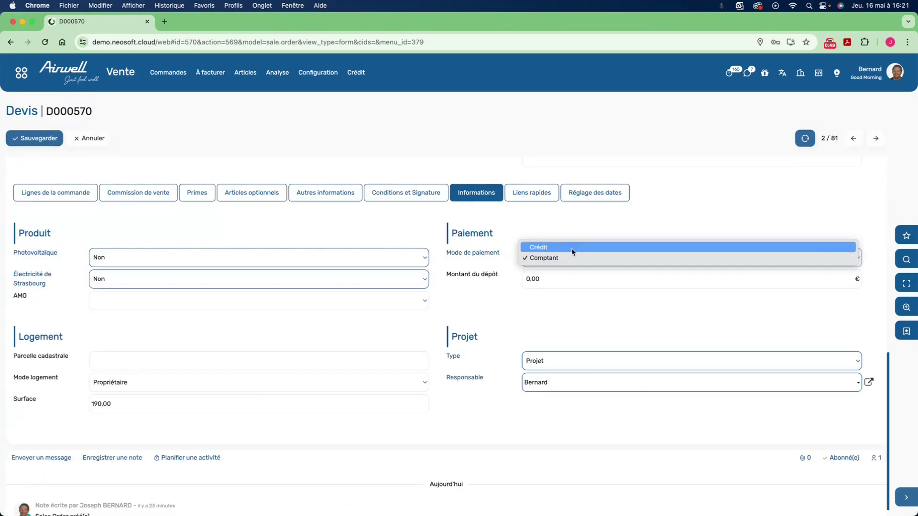
left_click(571, 249)
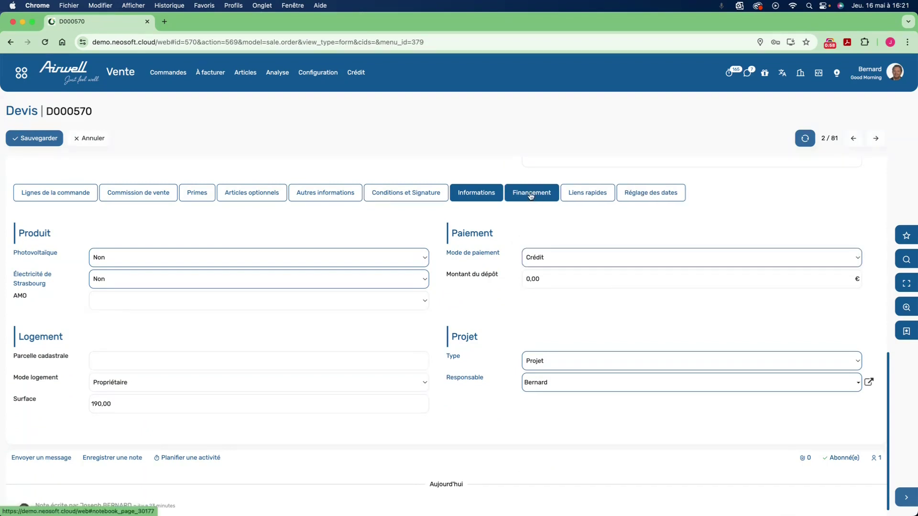
Choose Domofinance as the credit company in the quote's financing information
left_click(531, 196)
left_click(239, 257)
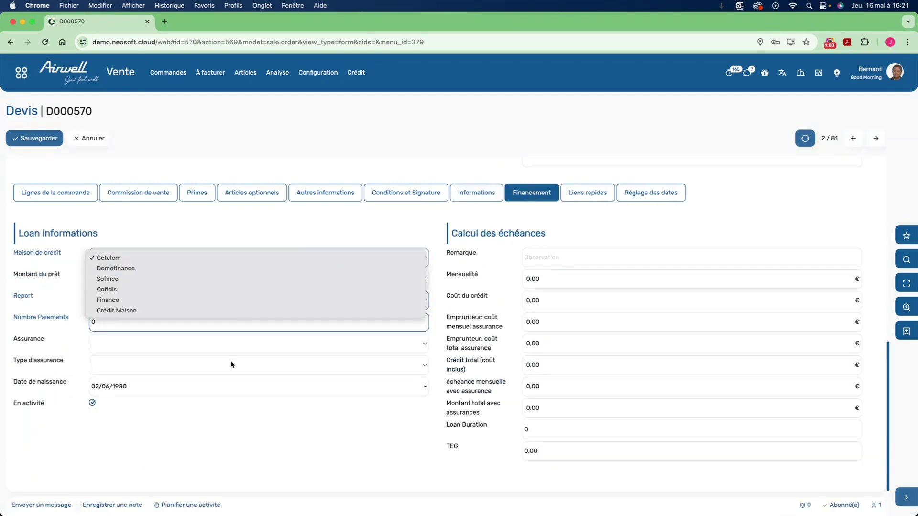
left_click(107, 269)
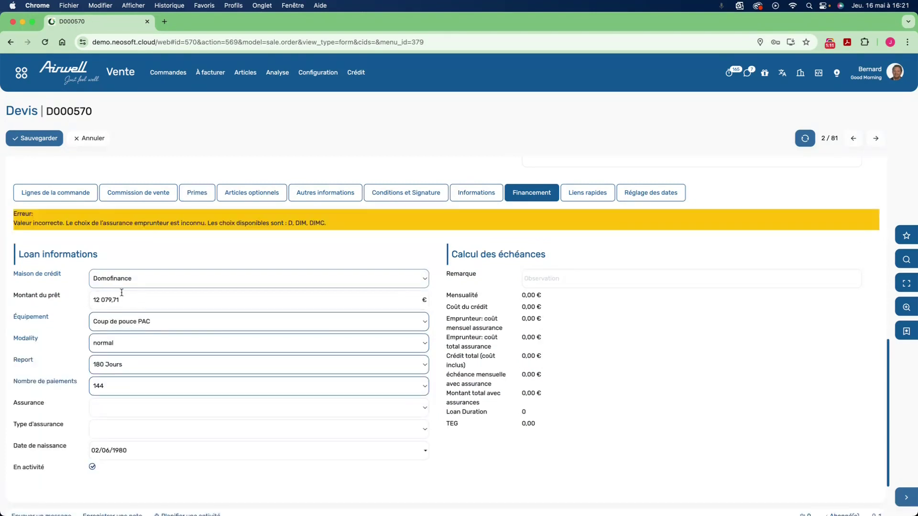
Select normal as the loan modality and 180 Jours as the payment deferral
scroll(149, 289, "down", 2)
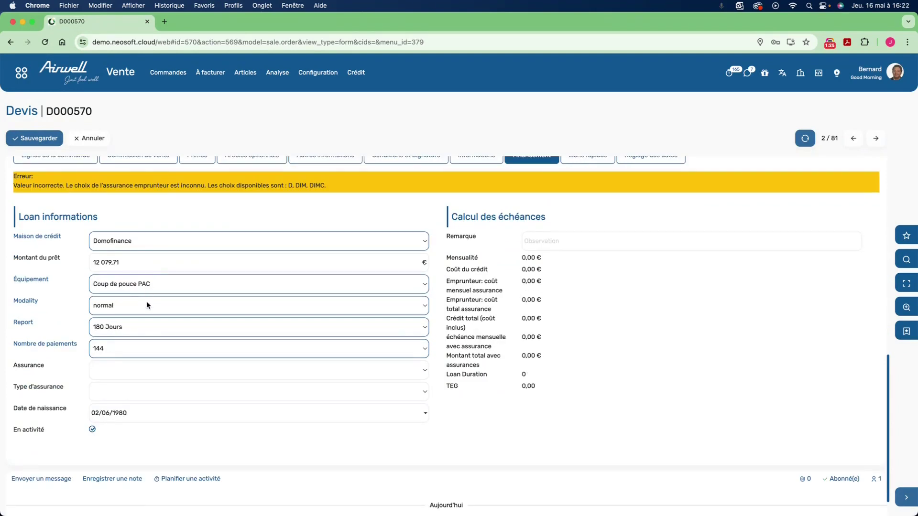
left_click(146, 307)
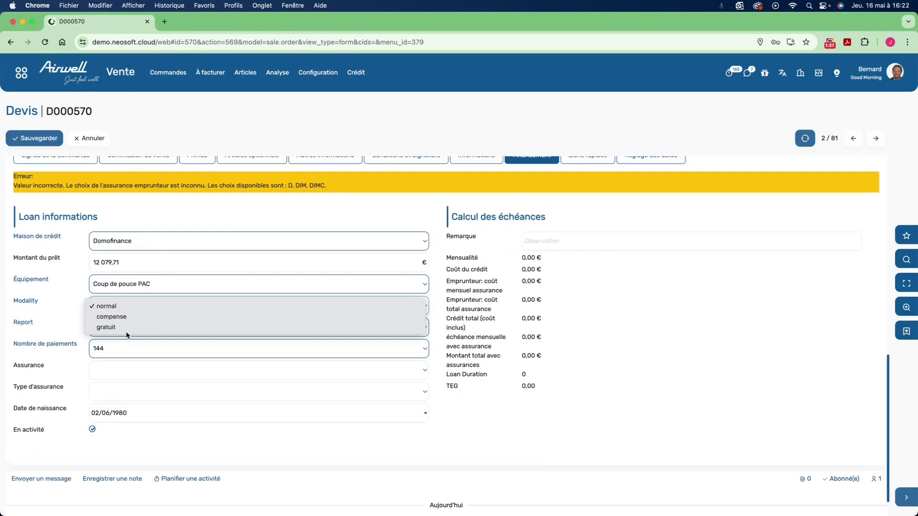
left_click(136, 306)
left_click(144, 328)
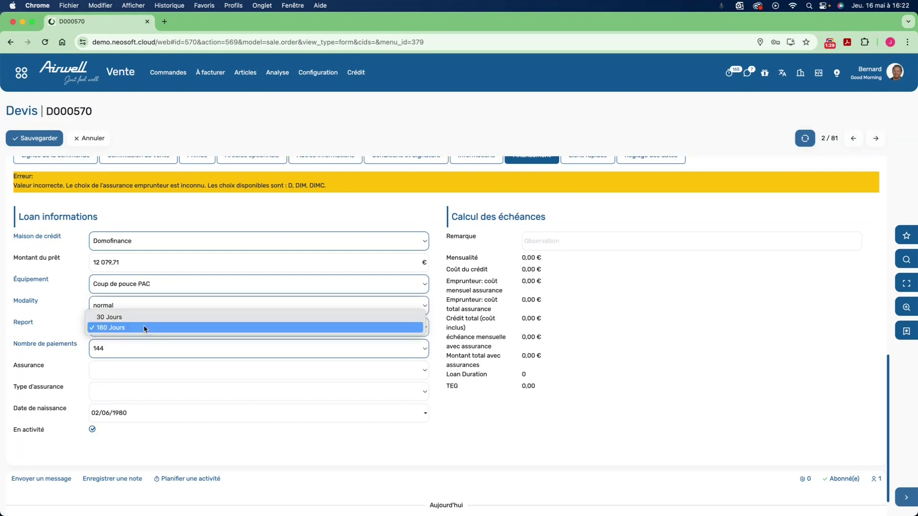
left_click(138, 327)
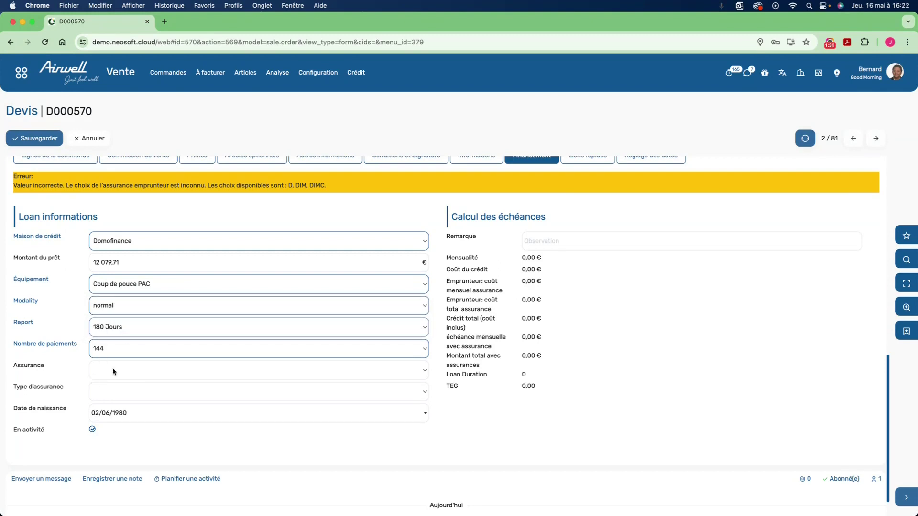
Set the loan's Assurance to 1 and its insurance type to DIM
left_click(113, 370)
left_click(119, 392)
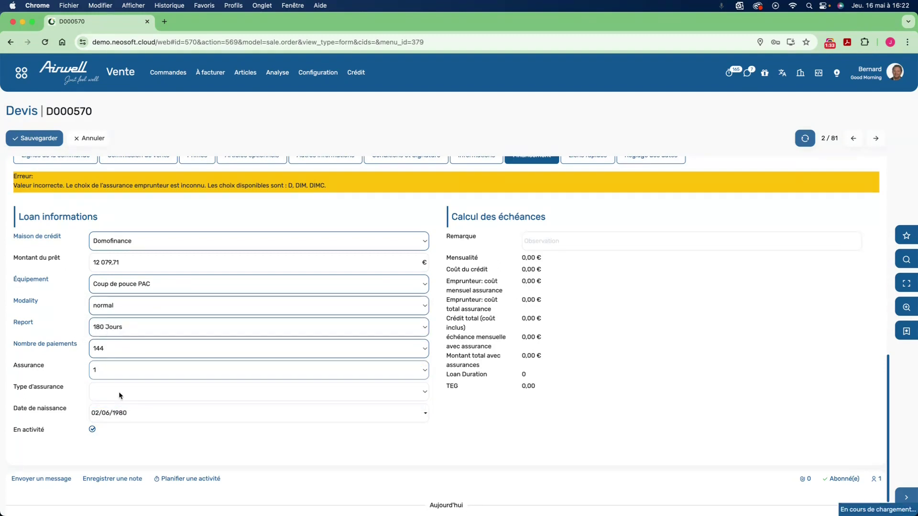
left_click(125, 390)
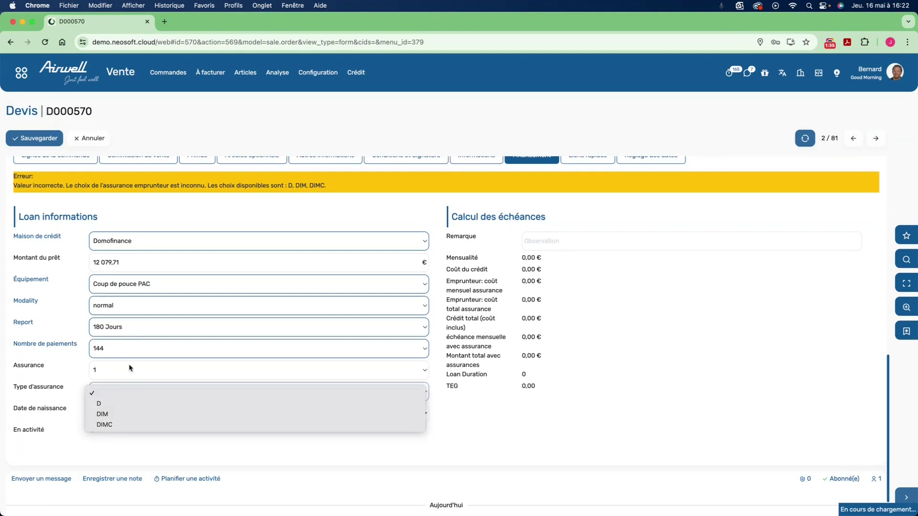
left_click(130, 419)
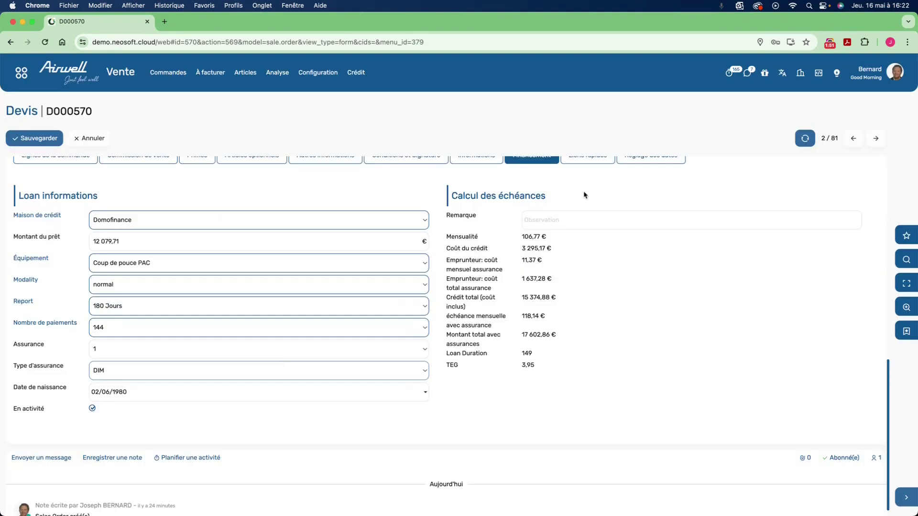
Mark the quote as Dossier complet, accept that all requirements are met, and confirm it as a sales order
scroll(359, 418, "up", 10)
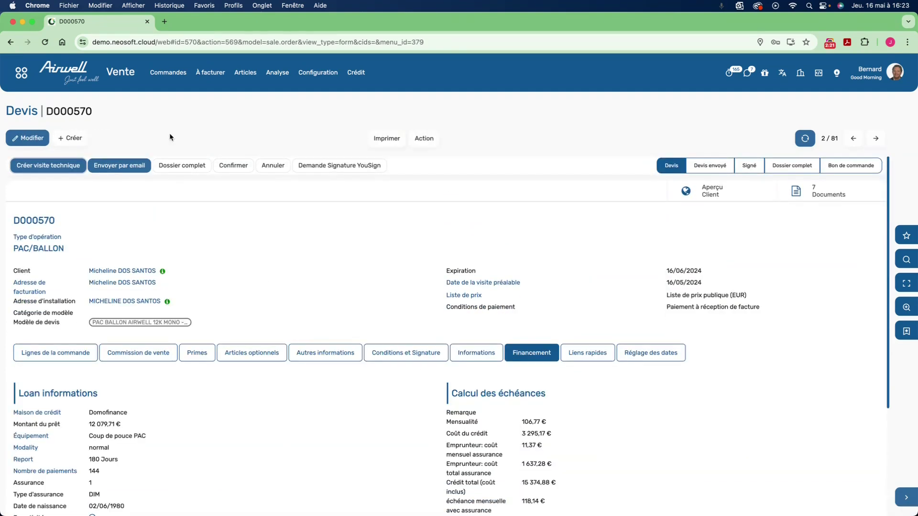
left_click(172, 170)
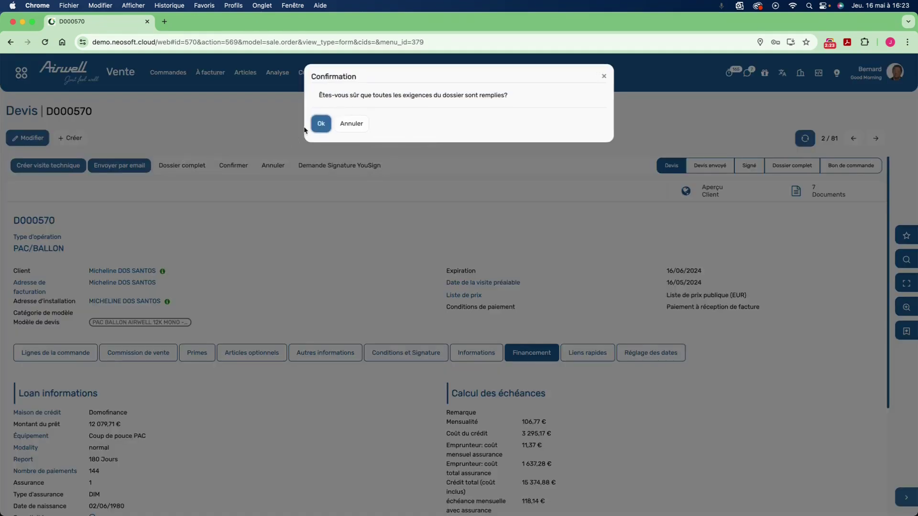
left_click(319, 123)
left_click(108, 167)
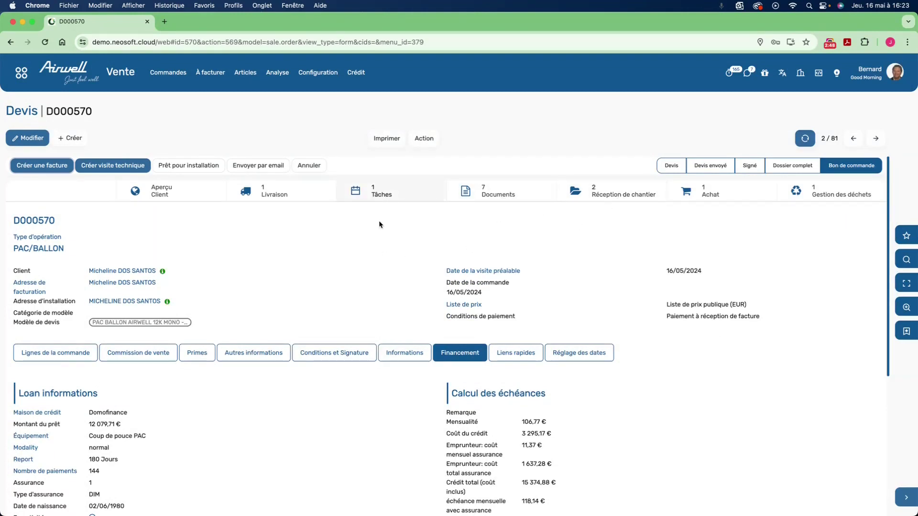
Print the unsigned quote from the order's documents and review its totals, financing, waste management and signature pages
left_click(495, 196)
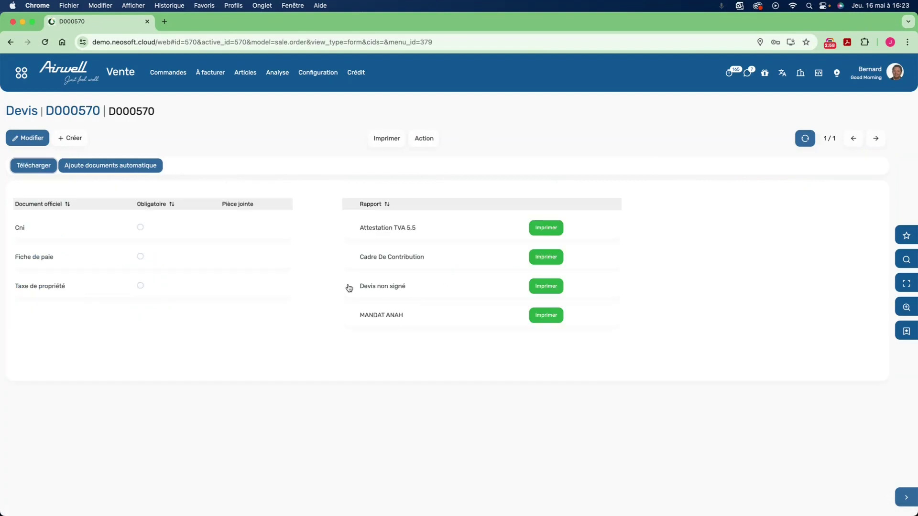
left_click(535, 287)
scroll(468, 332, "down", 20)
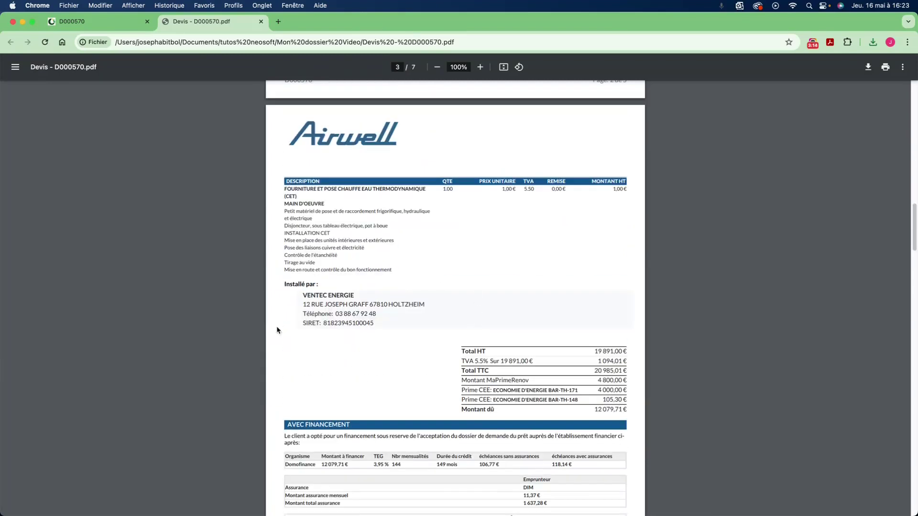
scroll(375, 323, "down", 3)
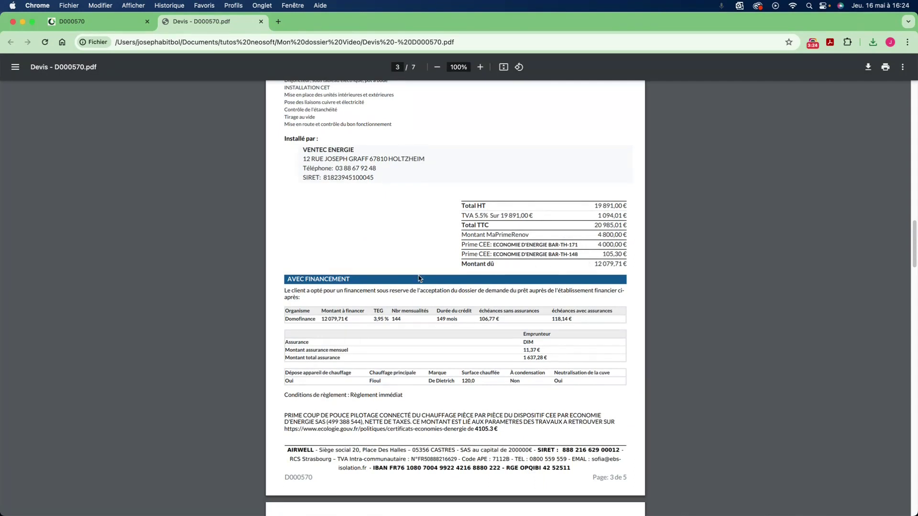
scroll(487, 247, "down", 1)
scroll(476, 406, "down", 1)
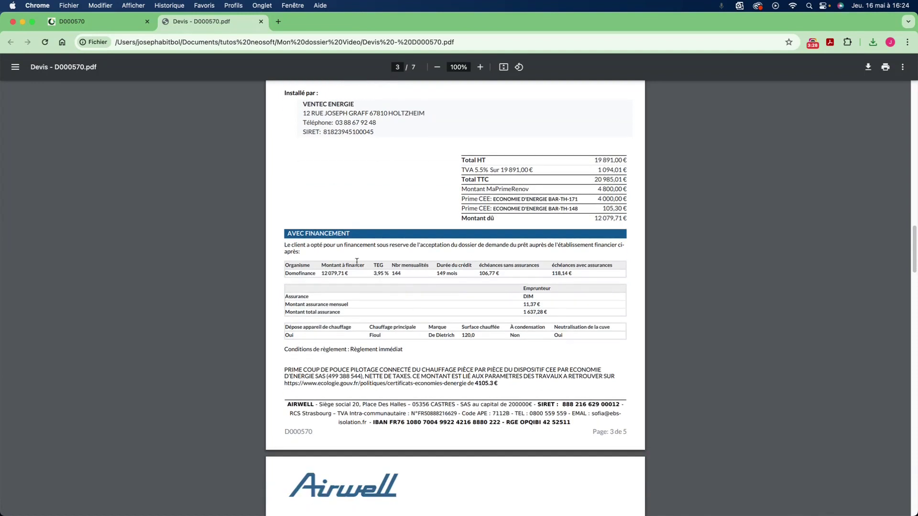
scroll(430, 286, "down", 2)
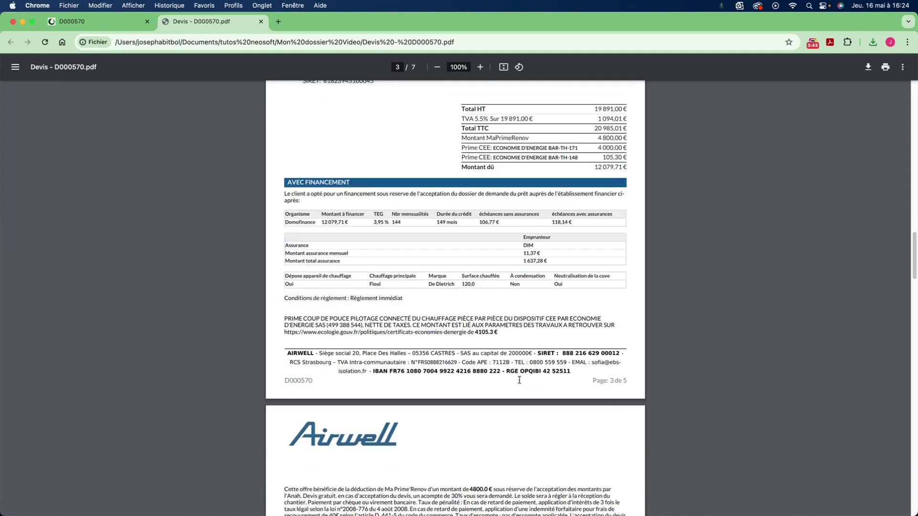
scroll(430, 359, "down", 1)
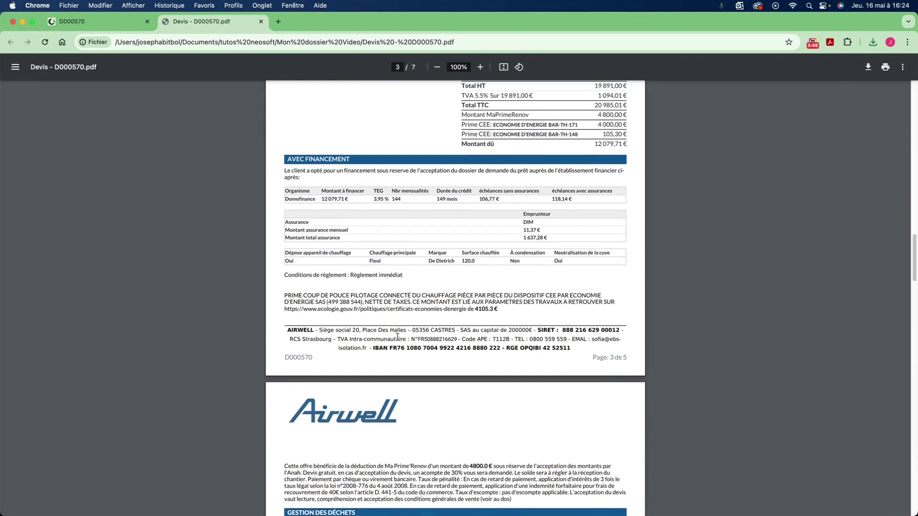
scroll(463, 444, "down", 8)
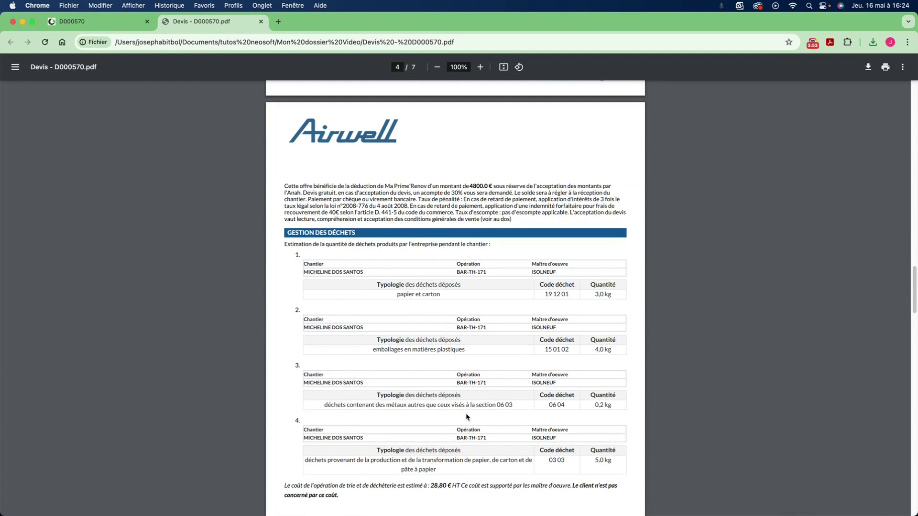
scroll(344, 312, "down", 5)
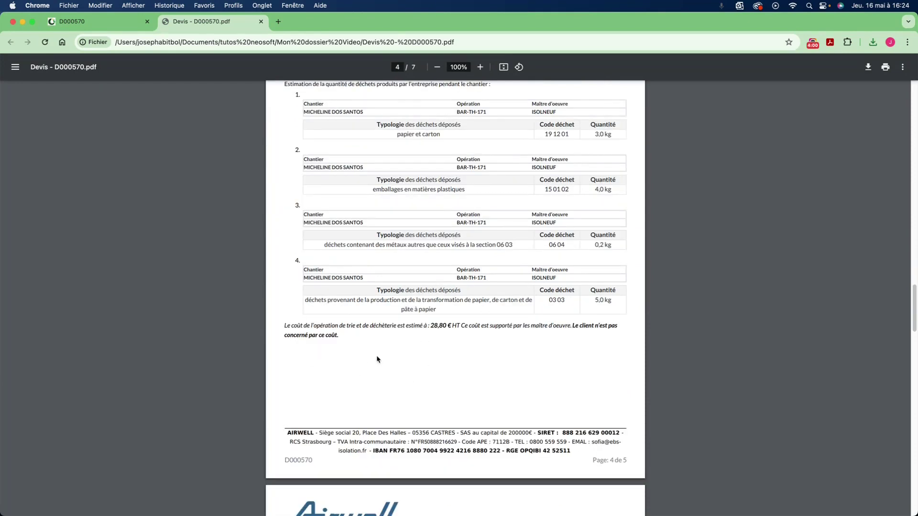
scroll(377, 360, "down", 10)
scroll(454, 432, "down", 20)
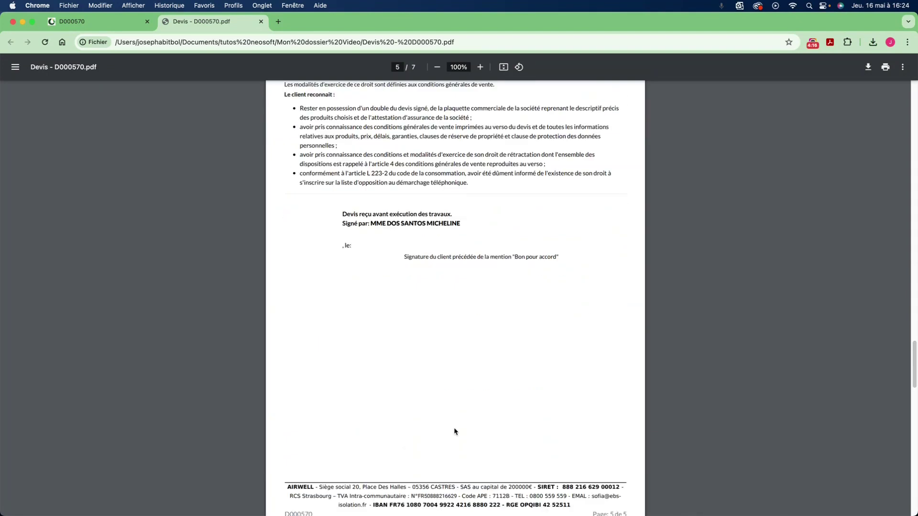
scroll(455, 431, "down", 10)
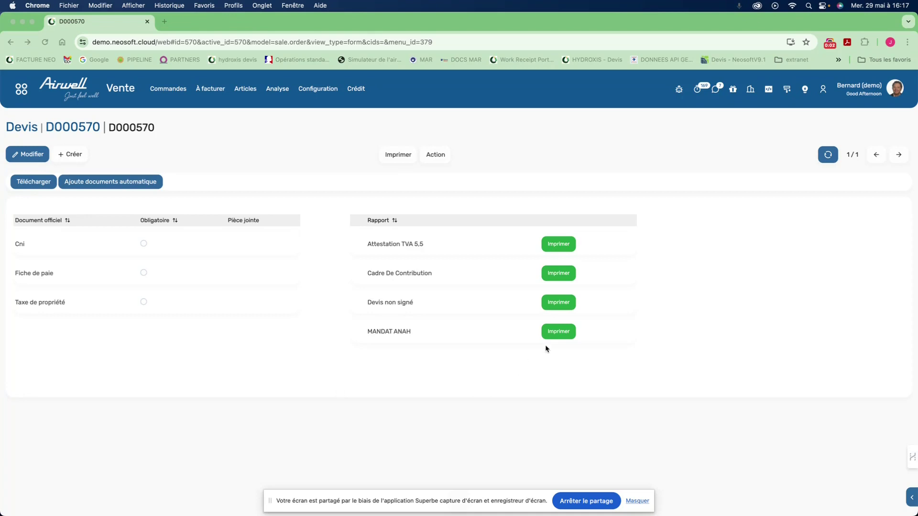
Print the MANDAT ANAH report and review its financial and administrative mandates, including their signature sections
left_click(556, 333)
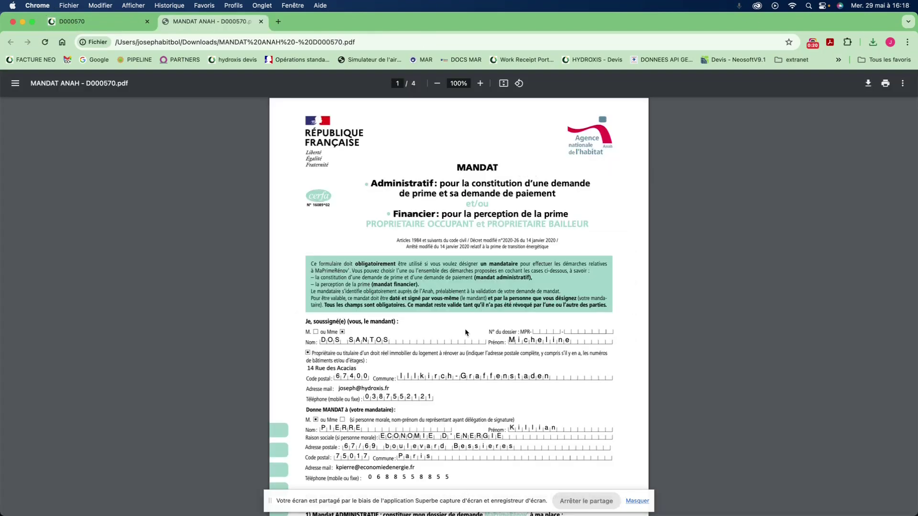
scroll(466, 334, "down", 3)
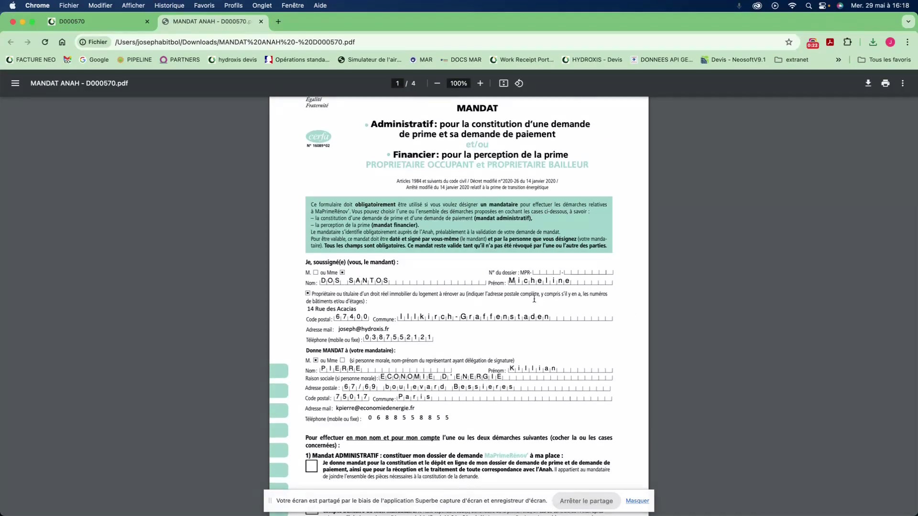
scroll(432, 358, "down", 6)
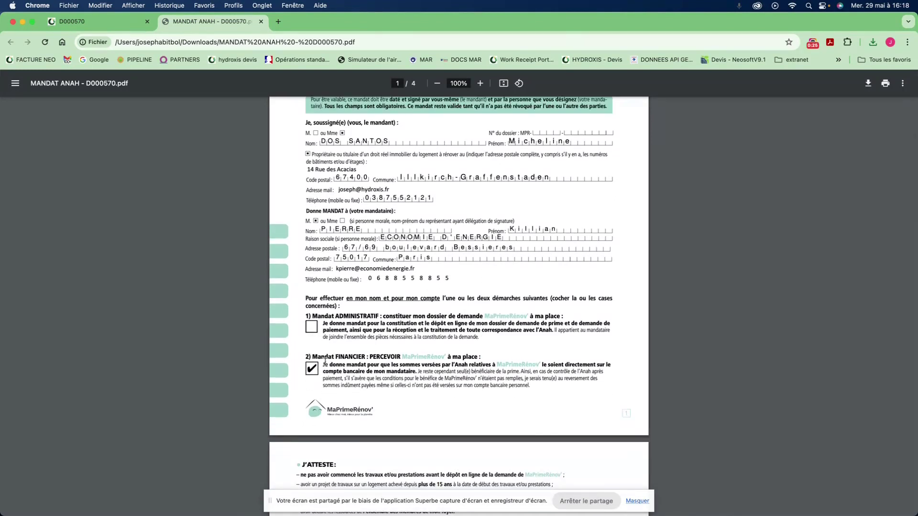
scroll(373, 366, "down", 20)
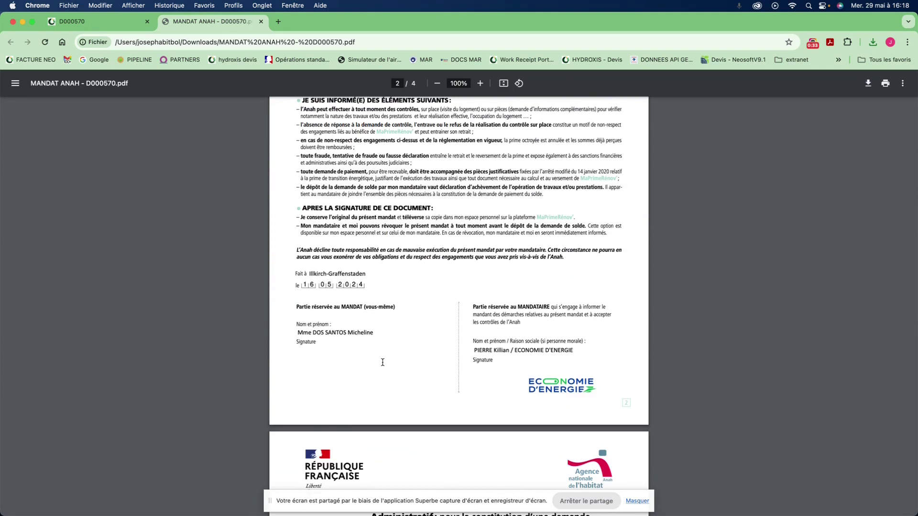
scroll(382, 362, "down", 13)
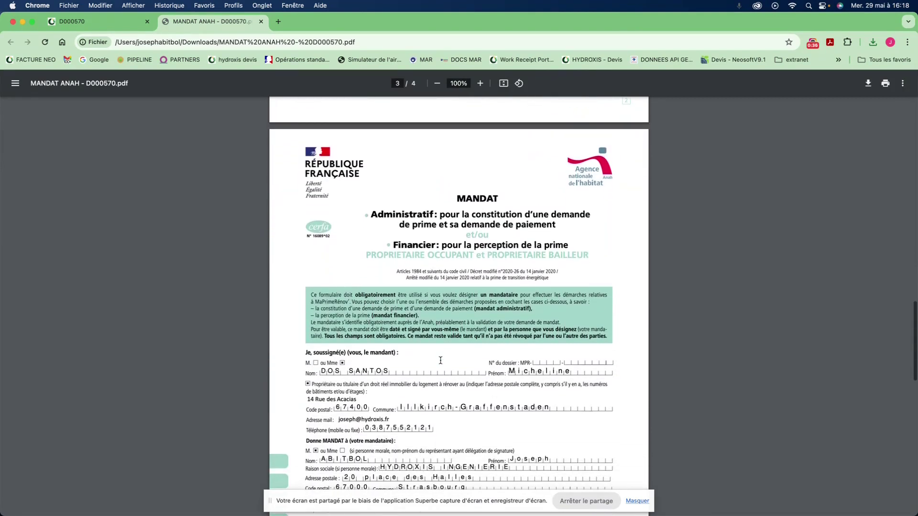
scroll(440, 360, "down", 2)
scroll(440, 360, "down", 12)
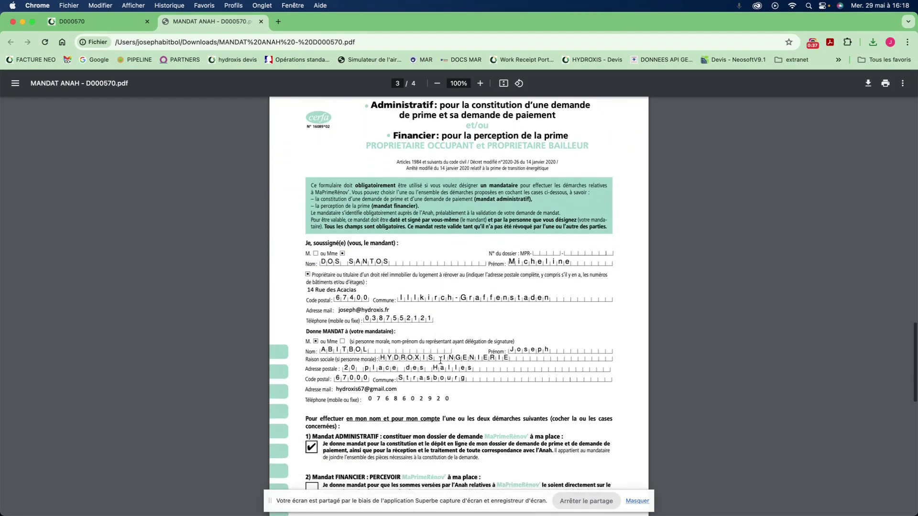
scroll(378, 368, "down", 17)
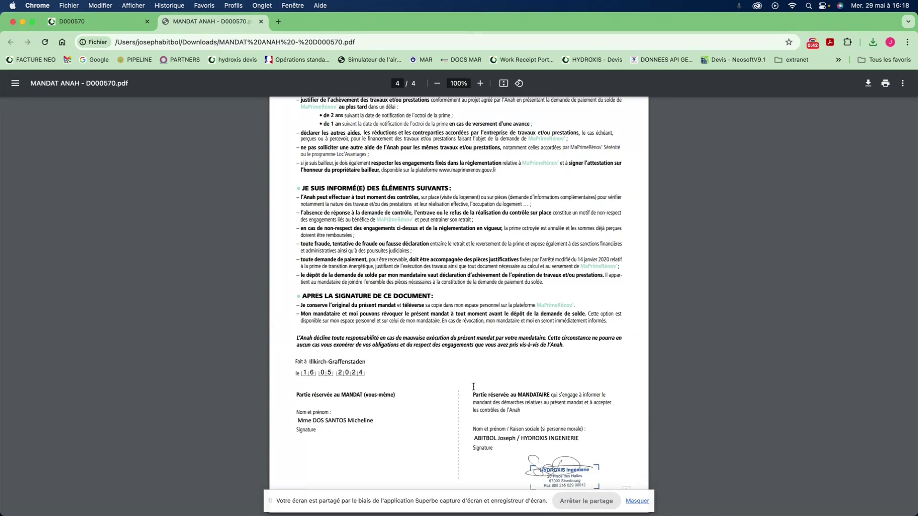
scroll(424, 262, "up", 20)
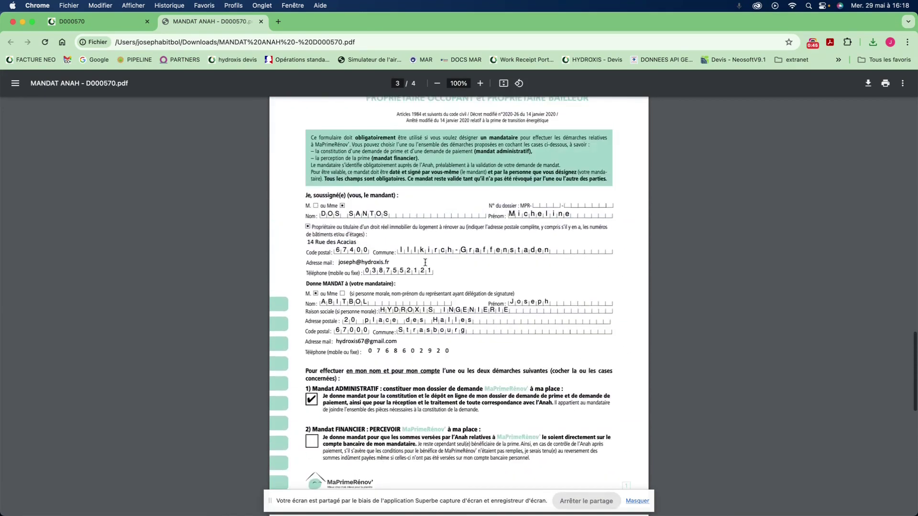
scroll(426, 265, "down", 20)
scroll(426, 265, "up", 15)
Return to the order's documents, print the Attestation TVA 5,5 and review the certificate
key("ctrl+shift+Tab")
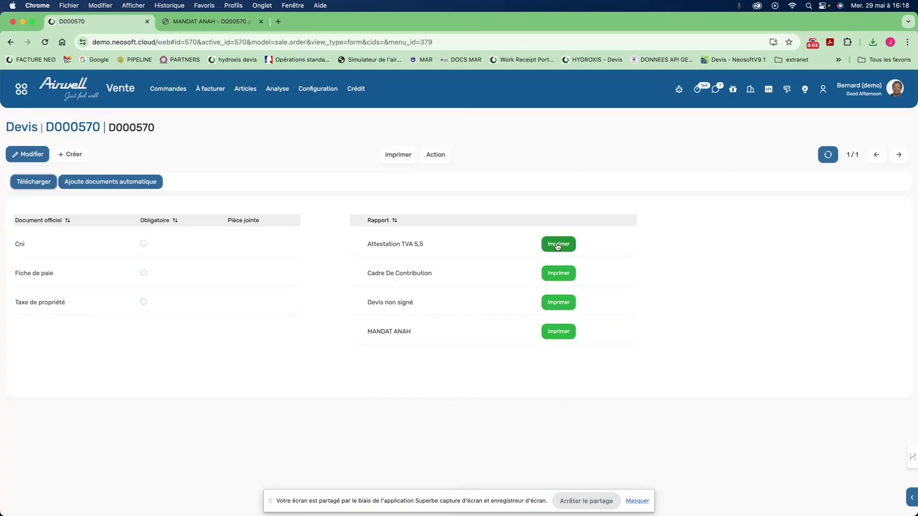
left_click(558, 245)
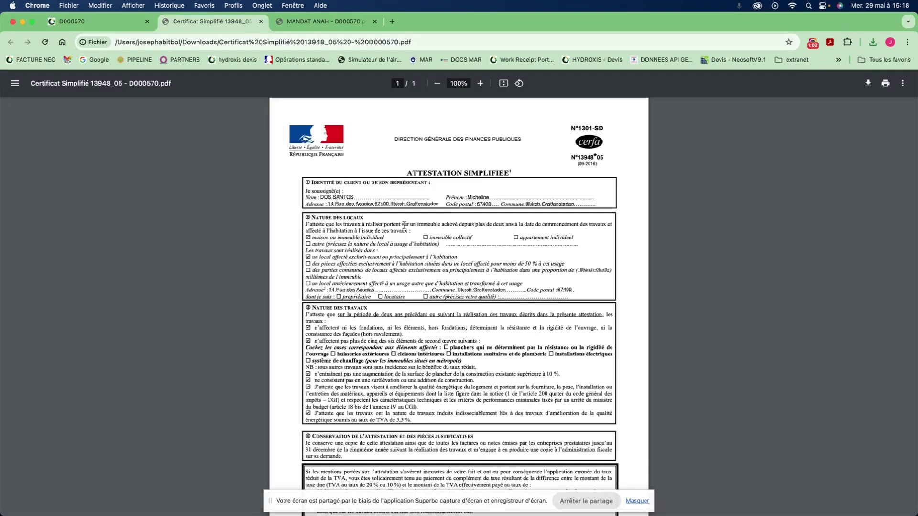
scroll(423, 433, "down", 5)
Return to the order's documents, print the Cadre De Contribution and review the premium conditions on its pages
key("ctrl+shift+Tab")
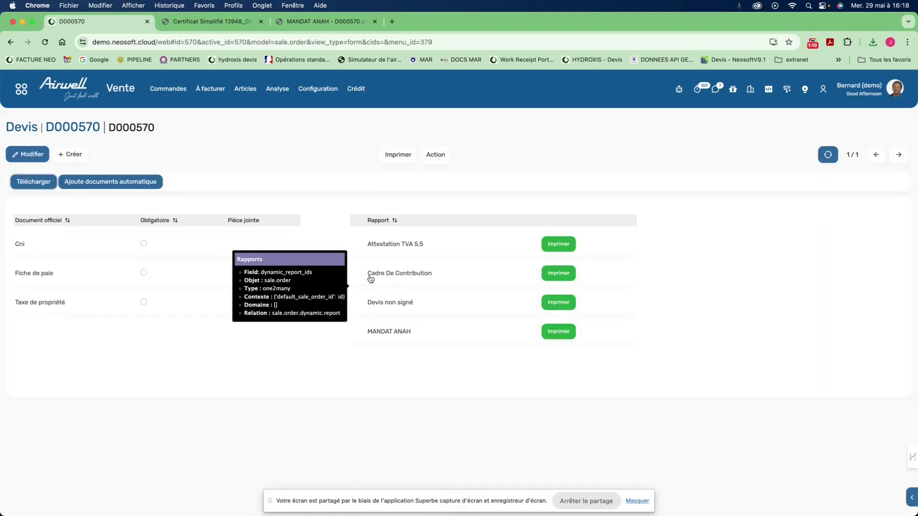
left_click(557, 273)
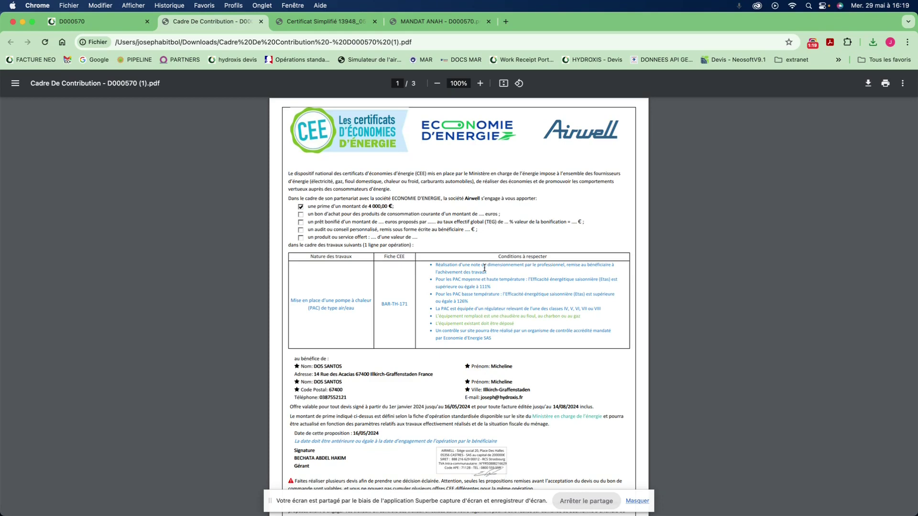
scroll(468, 282, "down", 5)
scroll(395, 218, "up", 5)
scroll(392, 330, "down", 20)
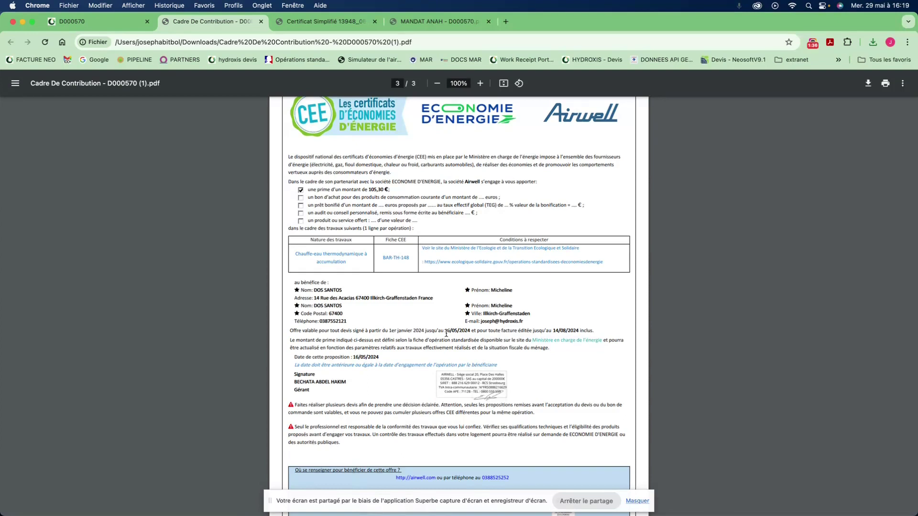
scroll(446, 334, "down", 4)
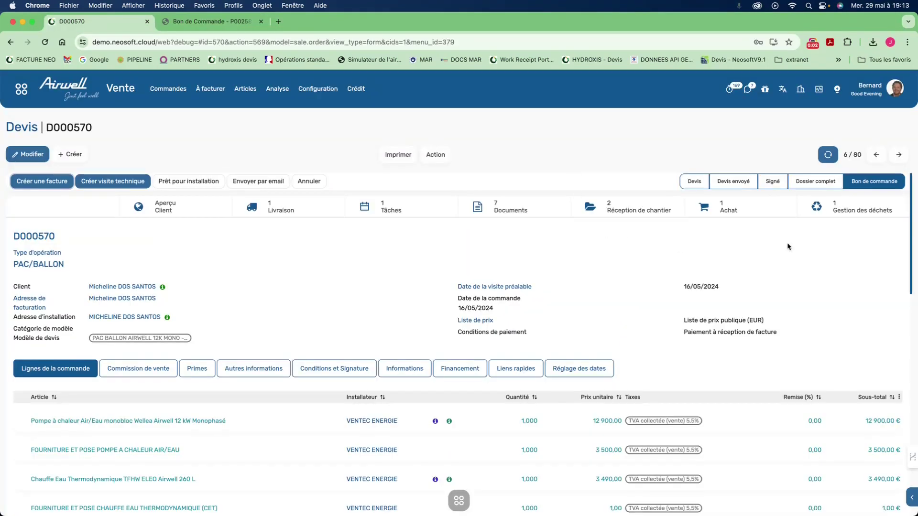
Open the purchase order linked to the sales order and look at its articles and additional information
left_click(720, 207)
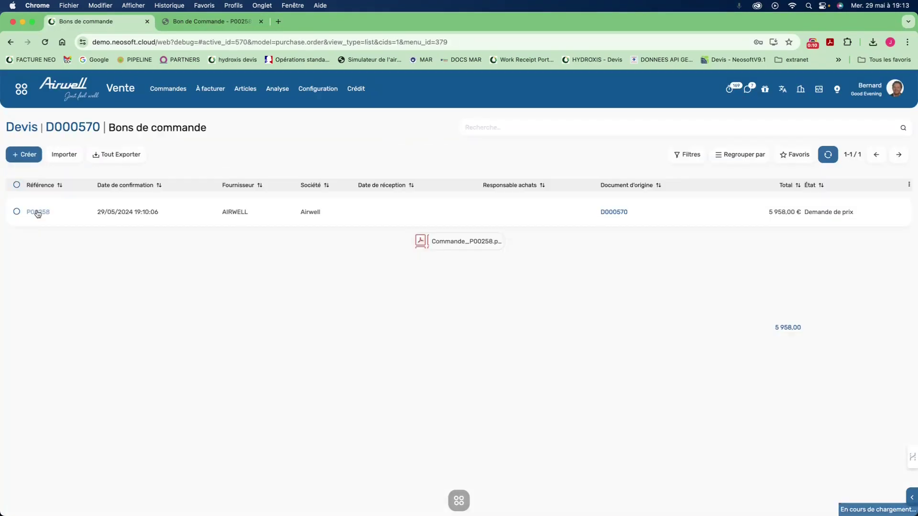
left_click(36, 211)
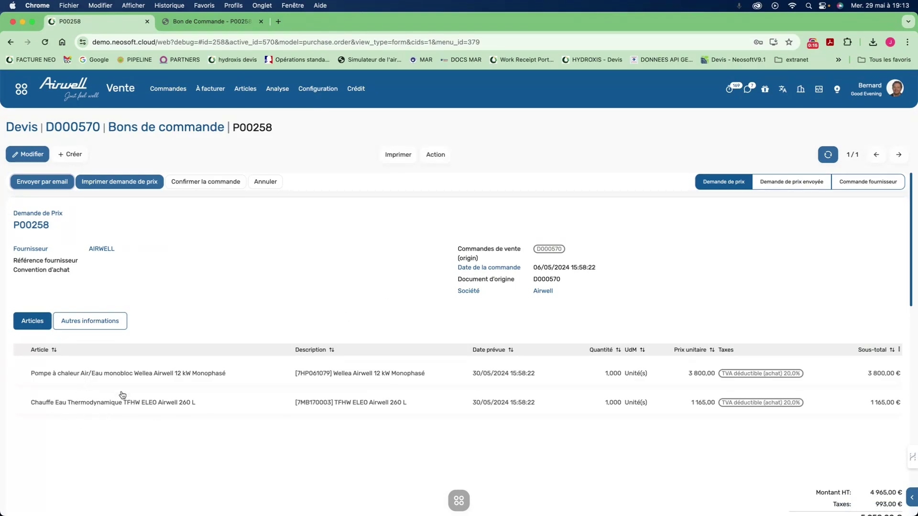
left_click(90, 322)
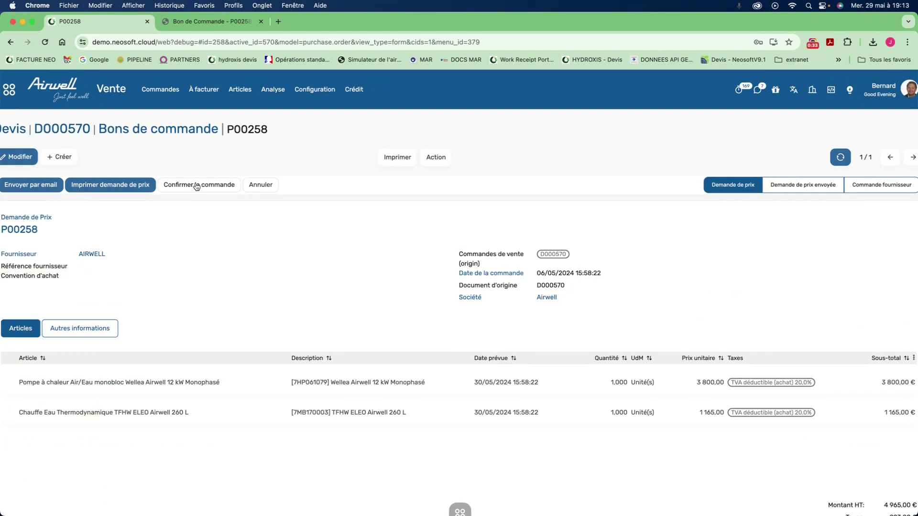
Confirm the purchase order and email it to the supplier AIRWELL with its PDF attached
left_click(197, 185)
left_click(126, 186)
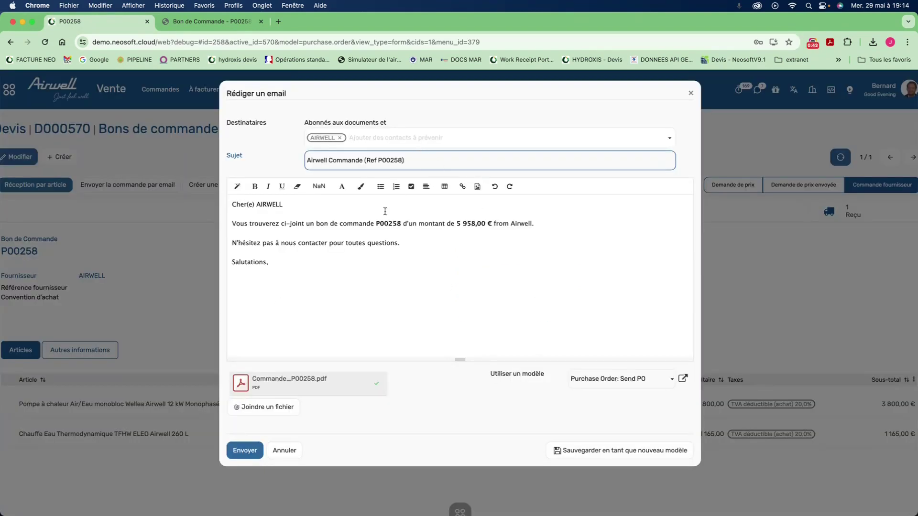
left_click(244, 451)
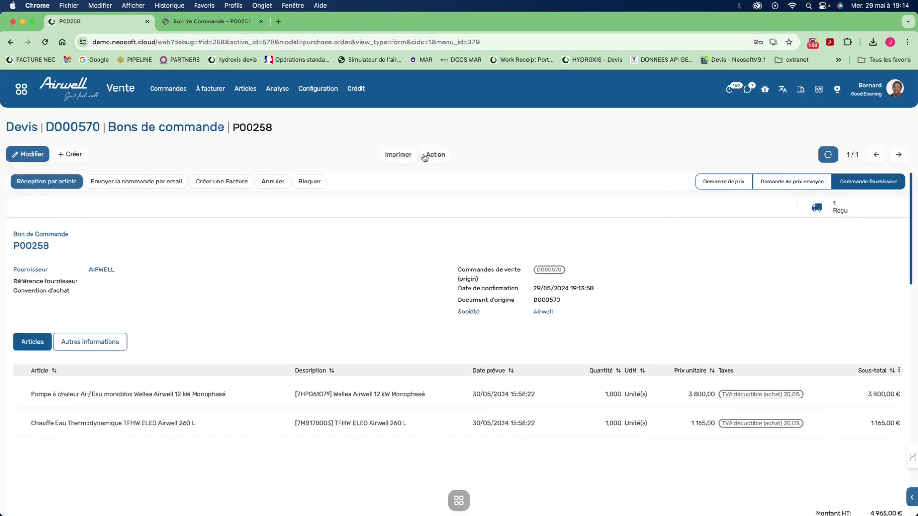
Print the confirmed purchase order as a Bon de Commande
left_click(400, 155)
left_click(403, 173)
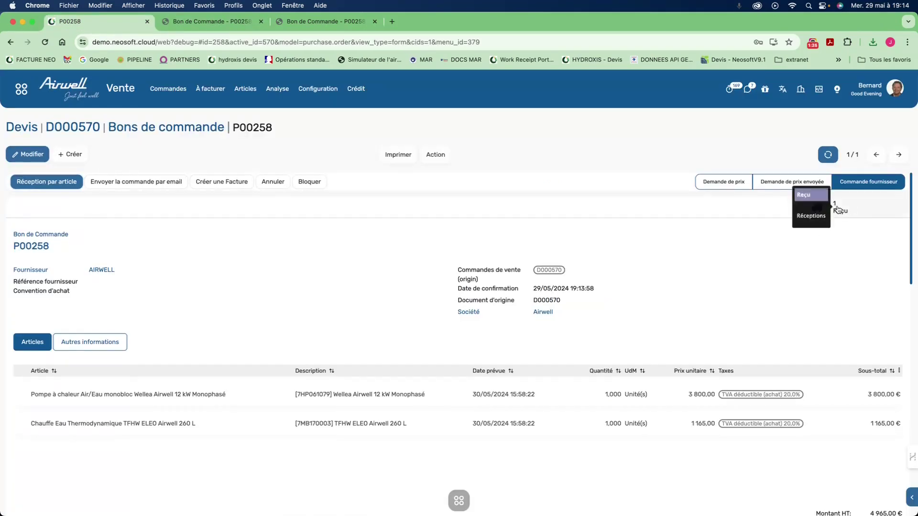
Open the purchase order's reception and set the done quantity to 1 for both the heat pump and the water heater
left_click(837, 209)
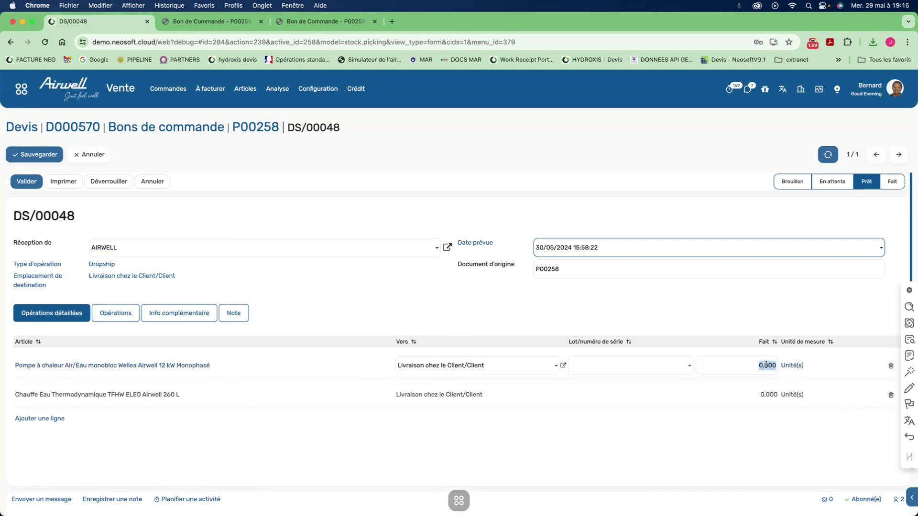
mouse_move(648, 515)
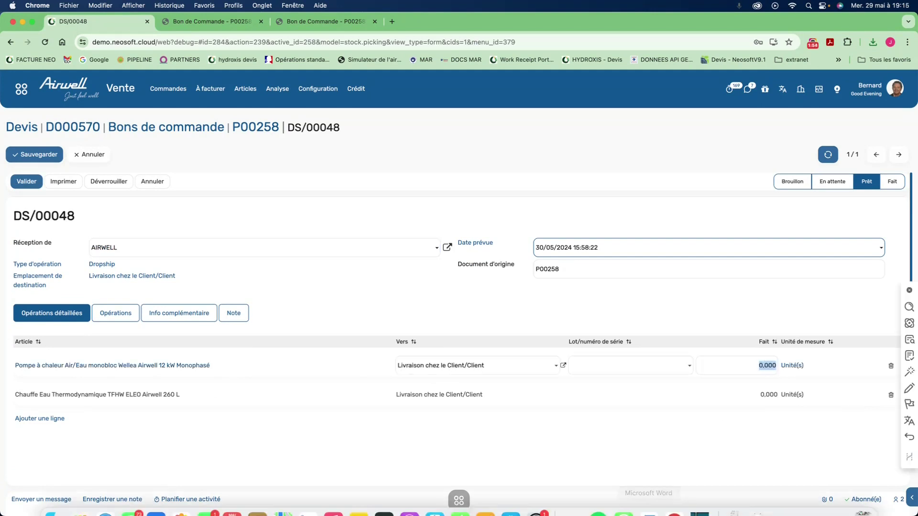
type("1")
left_click(767, 395)
type("1")
Create 45454546 as a new lot/serial number and assign it to the Wellea Airwell 12 kW heat pump line
left_click(629, 367)
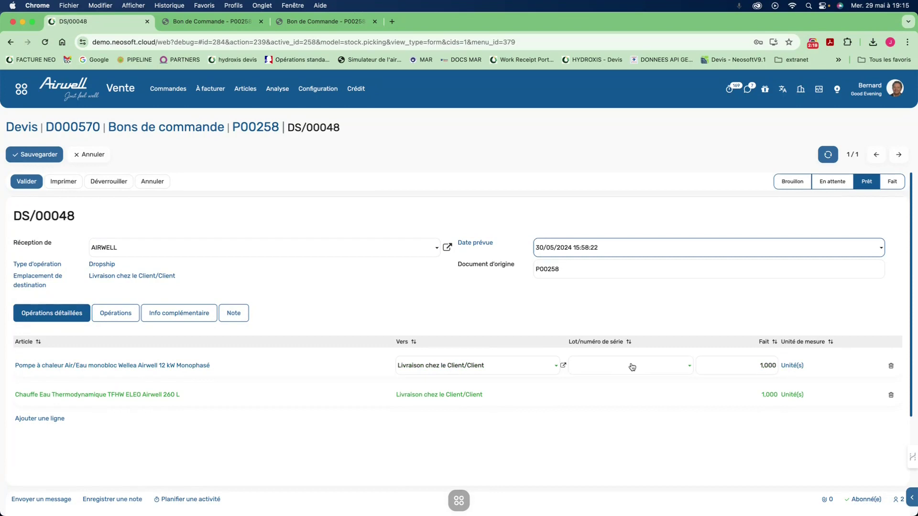
type("45454546")
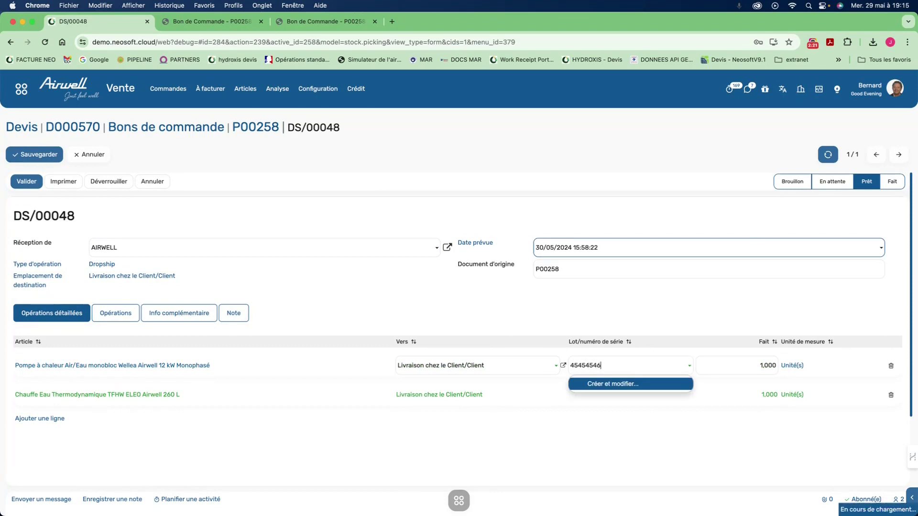
left_click(619, 452)
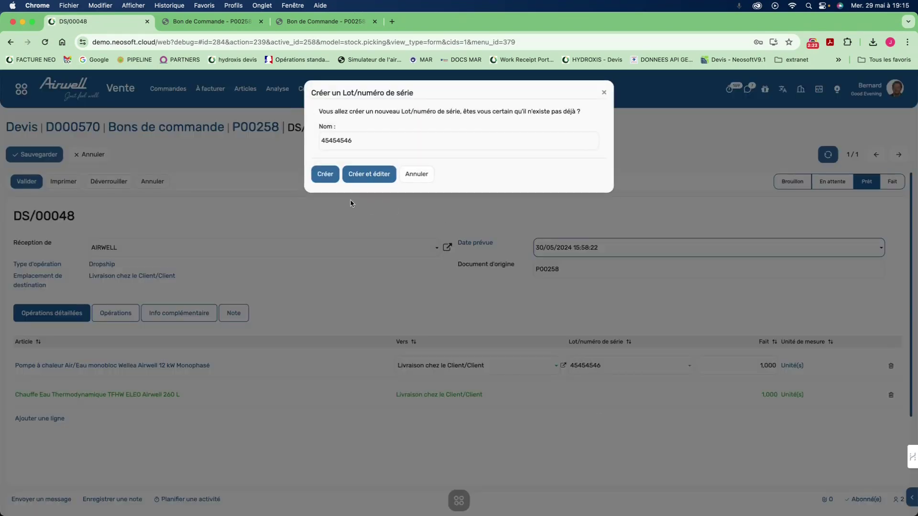
left_click(325, 176)
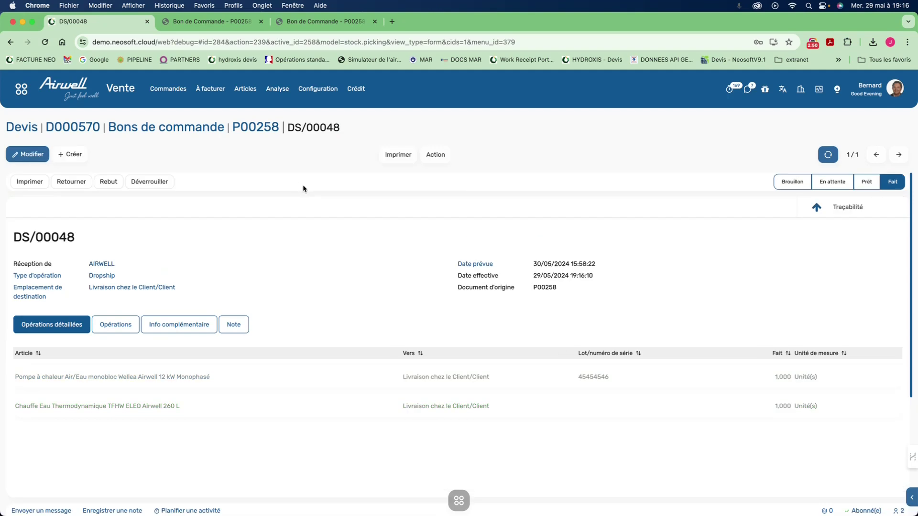